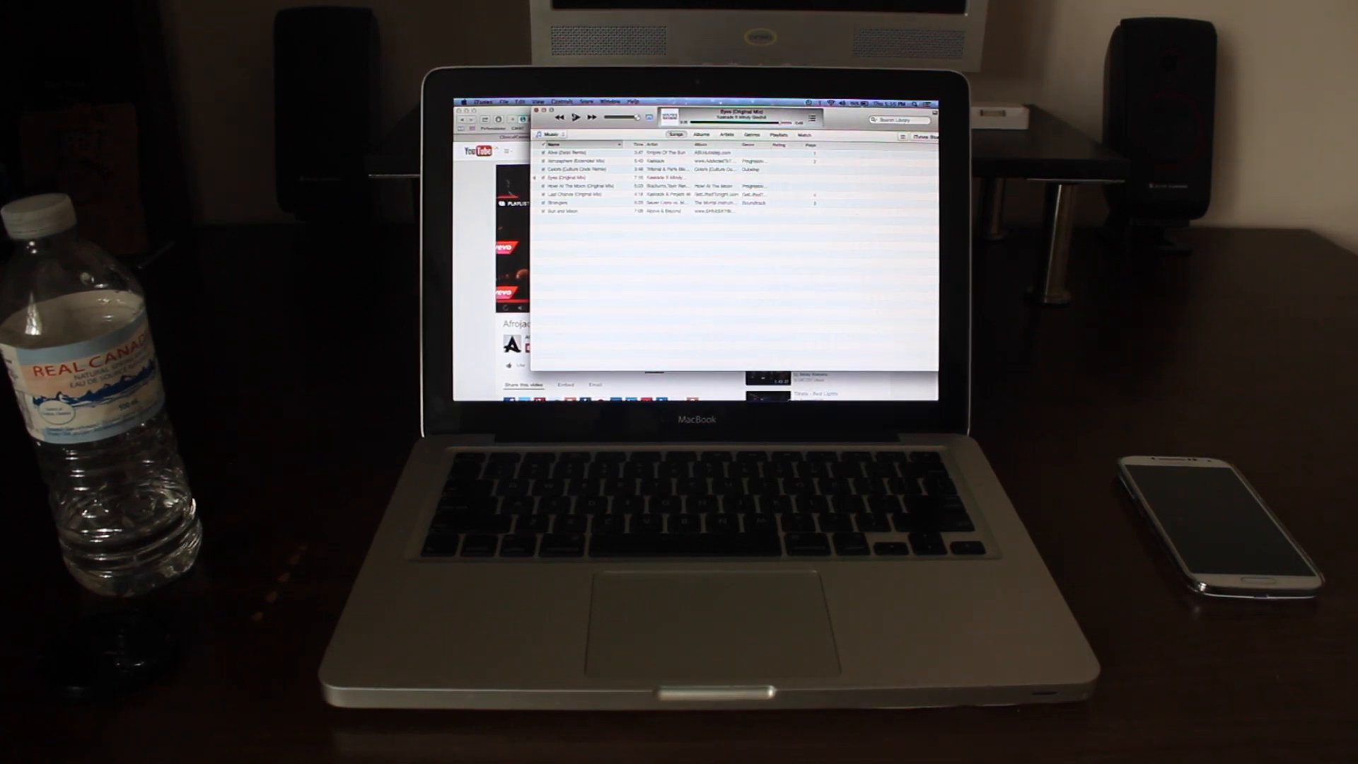
Step: Bring iTunes forward, check the AirPlay output device list, and play the third library song
key("F3")
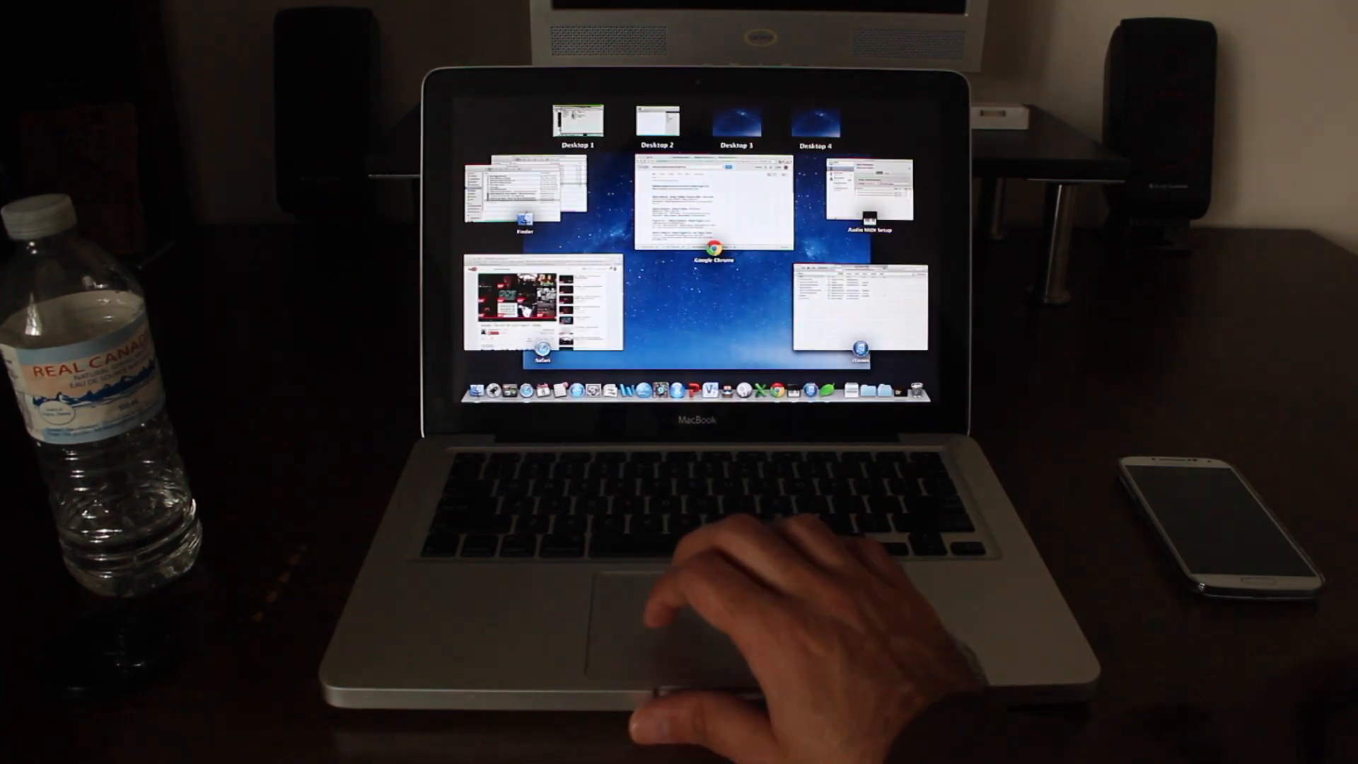
key("F3")
key("F3")
key("F3")
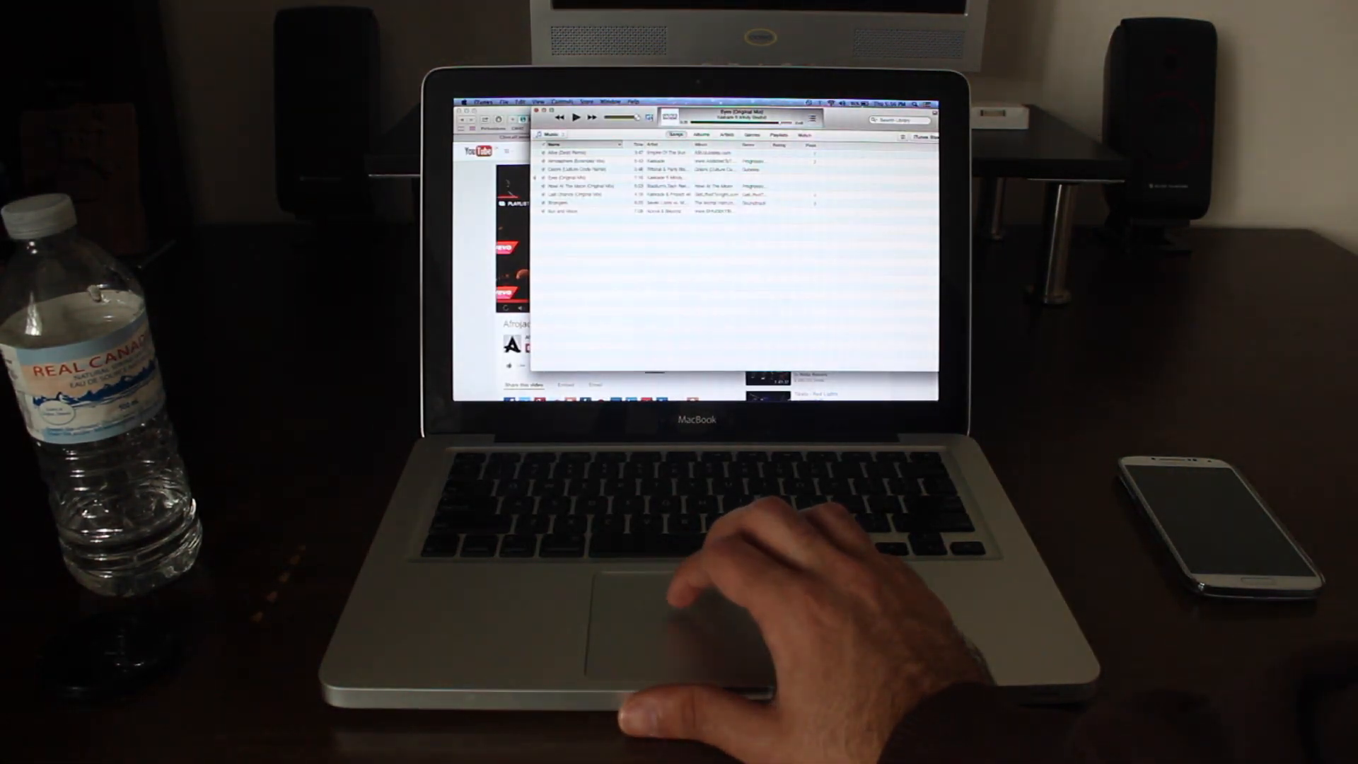
left_click(649, 117)
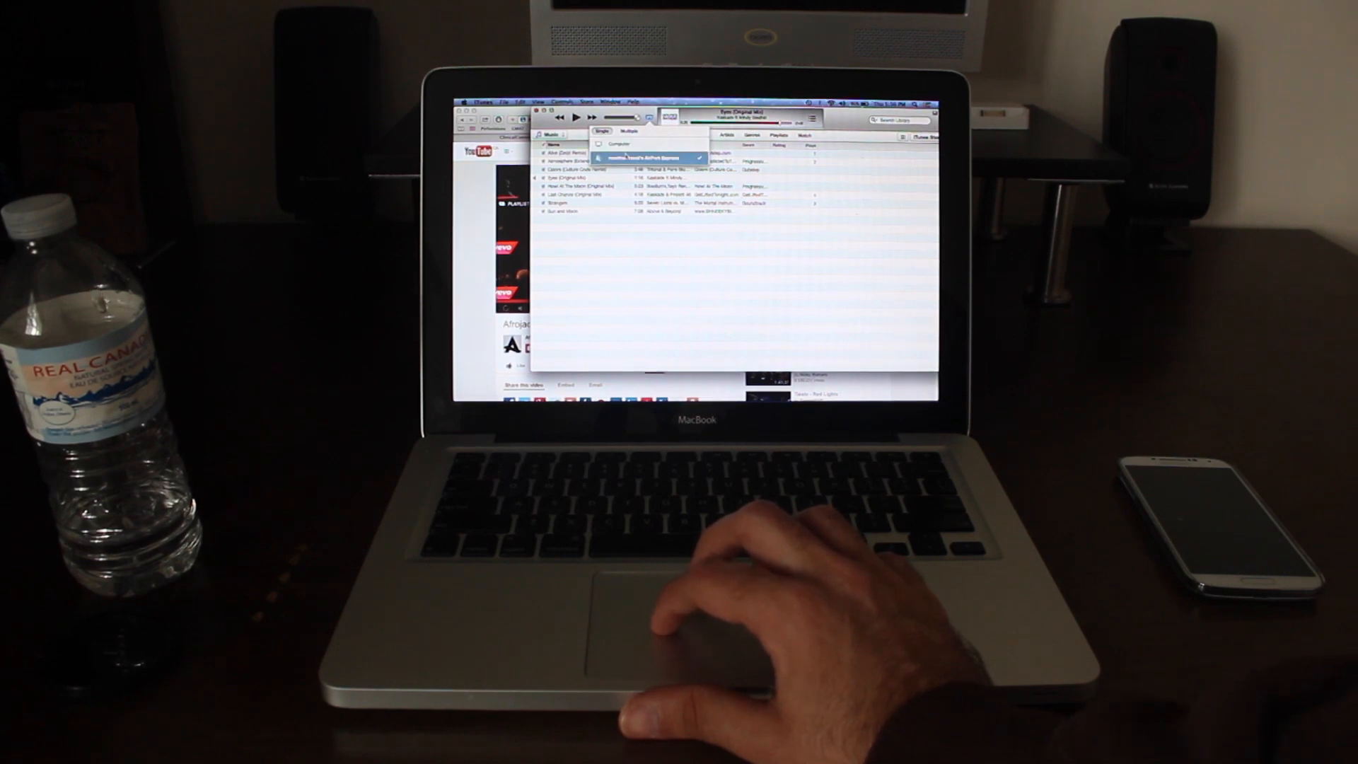
left_click(627, 158)
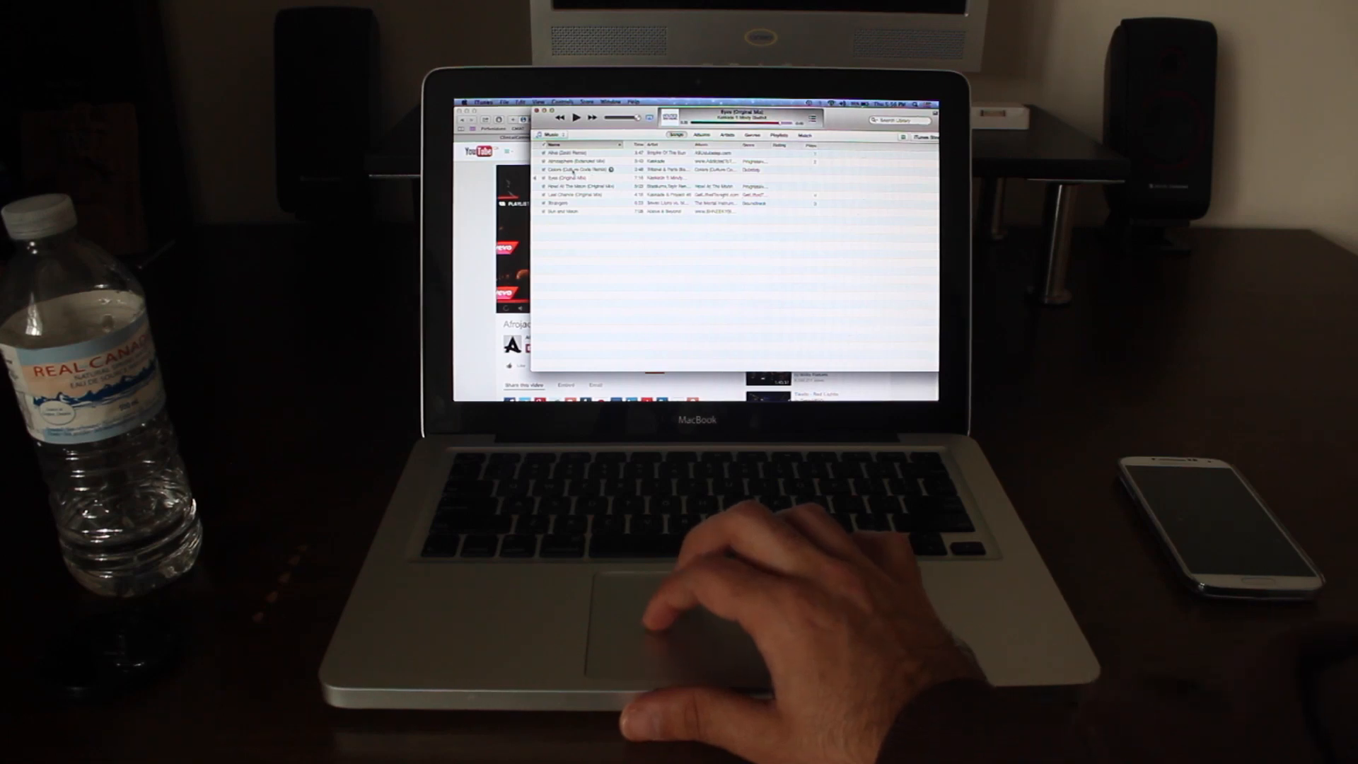
double_click(579, 169)
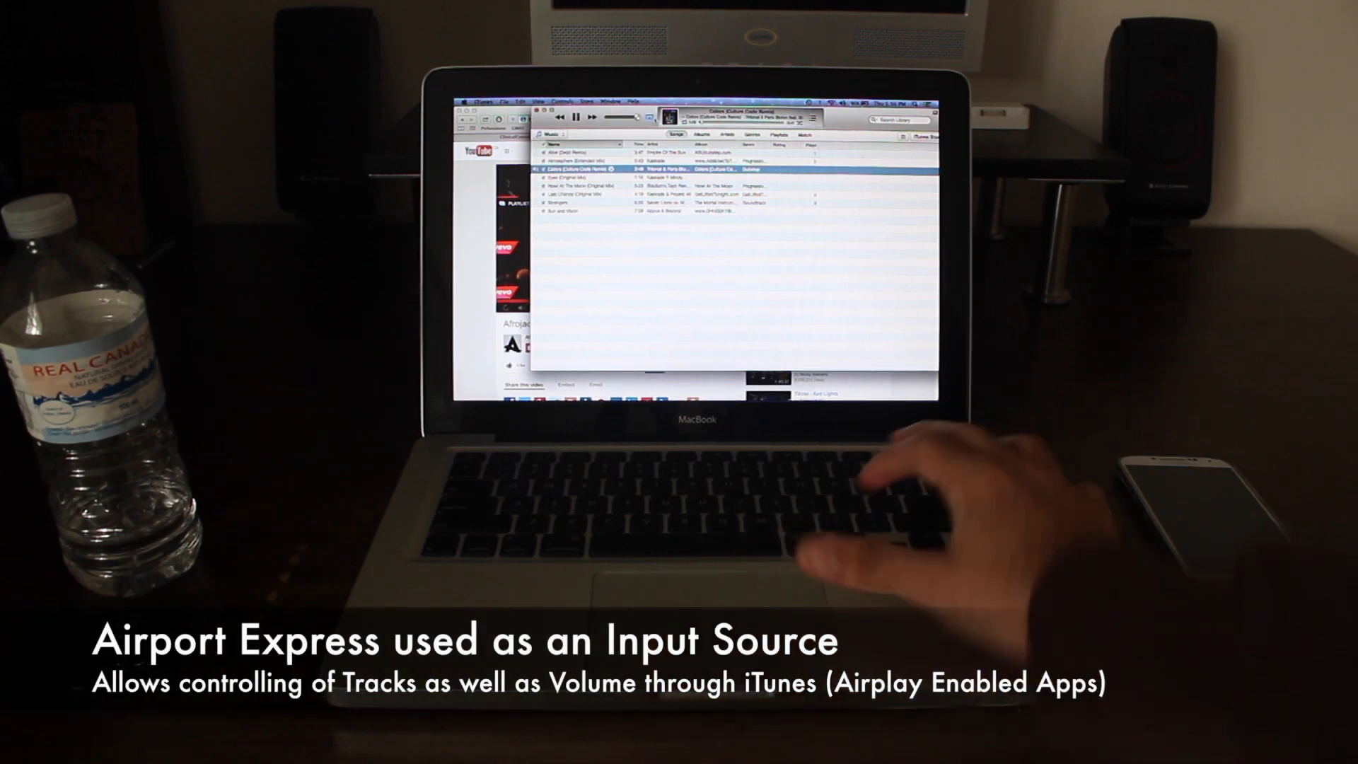
Step: Adjust the volume, start the Last Chance track, then pause playback
key("XF86AudioLowerVolume")
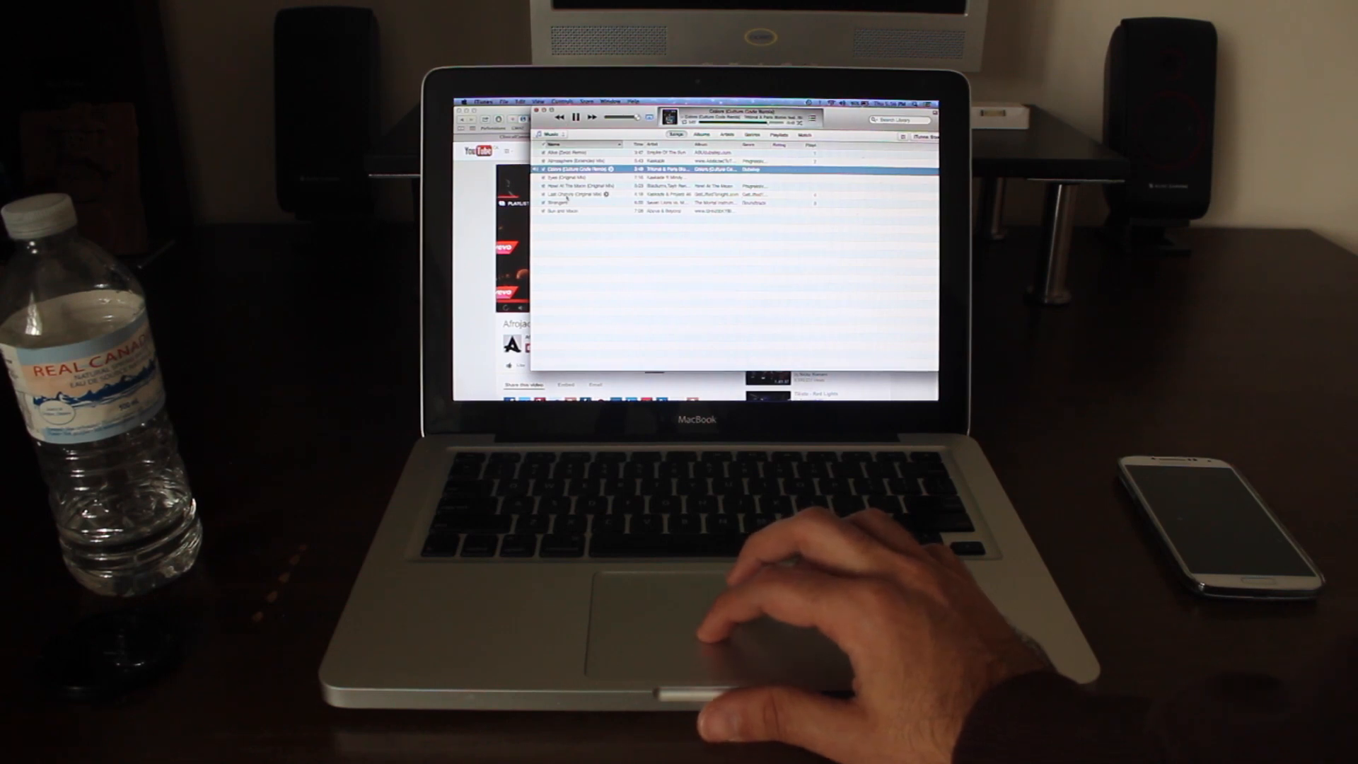
double_click(568, 198)
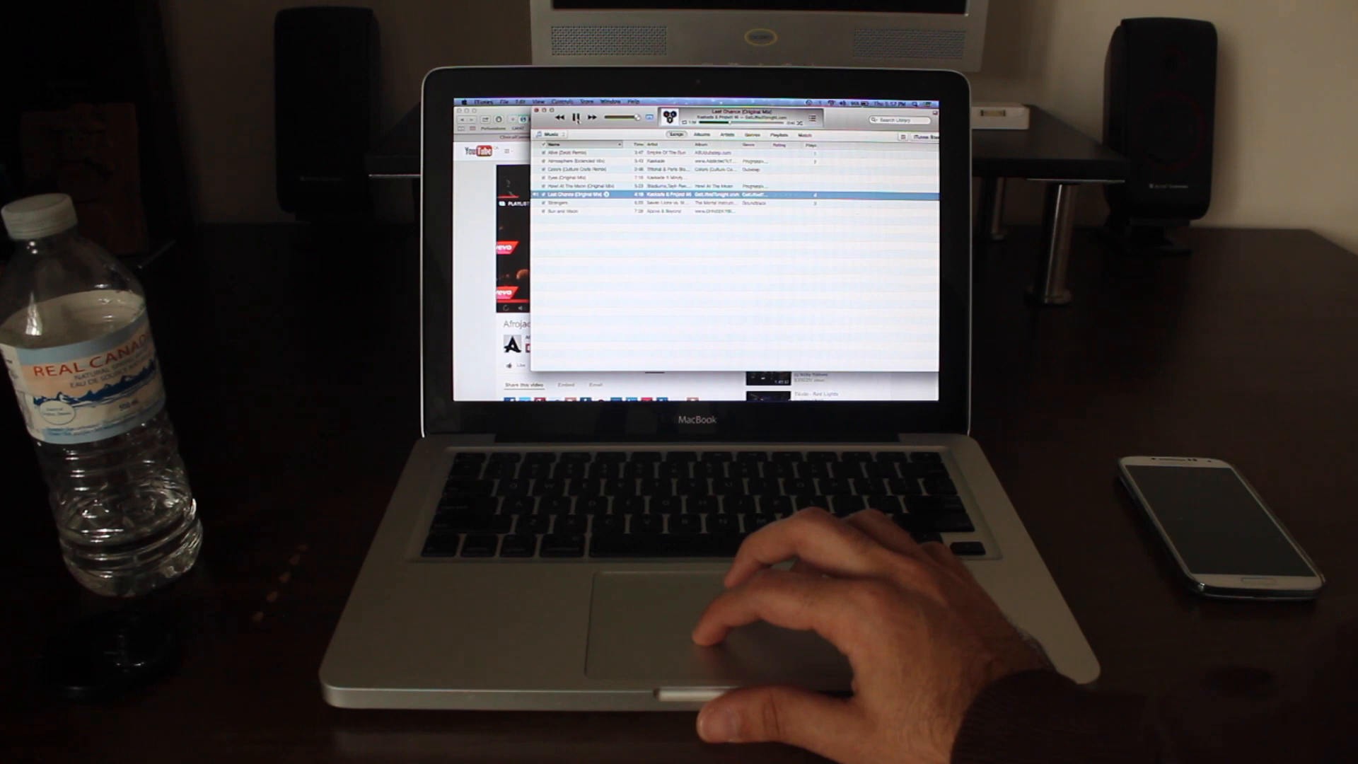
left_click(577, 118)
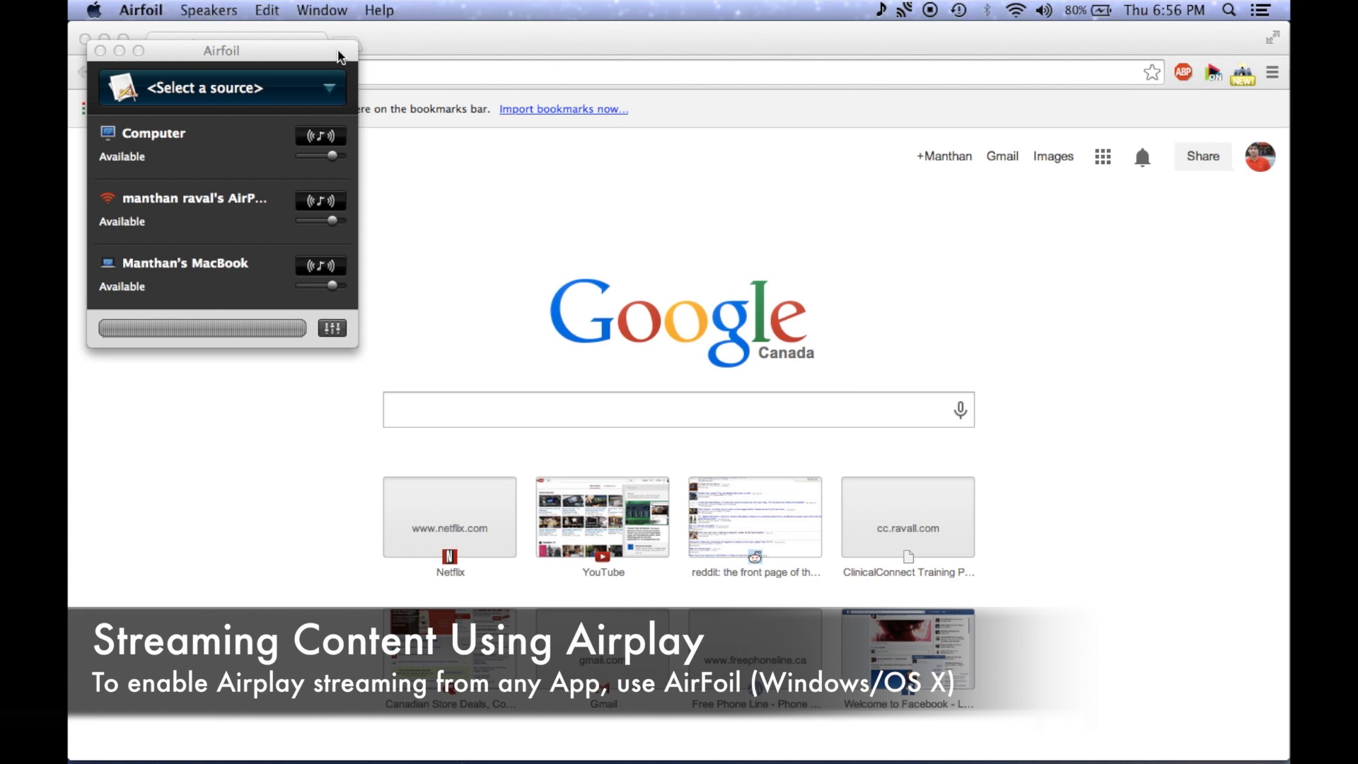
Step: Move the Airfoil speaker window to the centre of the screen
left_click_drag(341, 56, 776, 167)
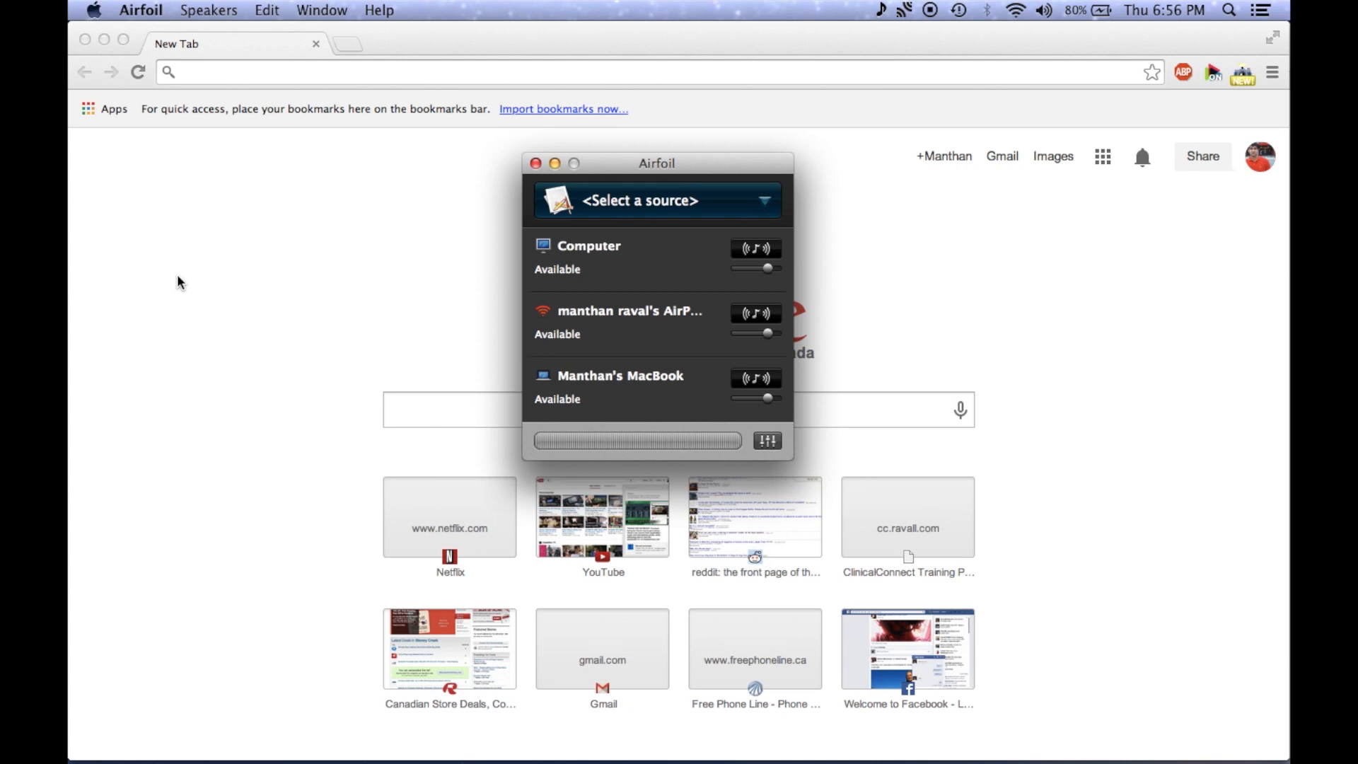
Step: Choose Google Chrome via Other Application… as the audio source and transmit to the computer's speakers
left_click(557, 200)
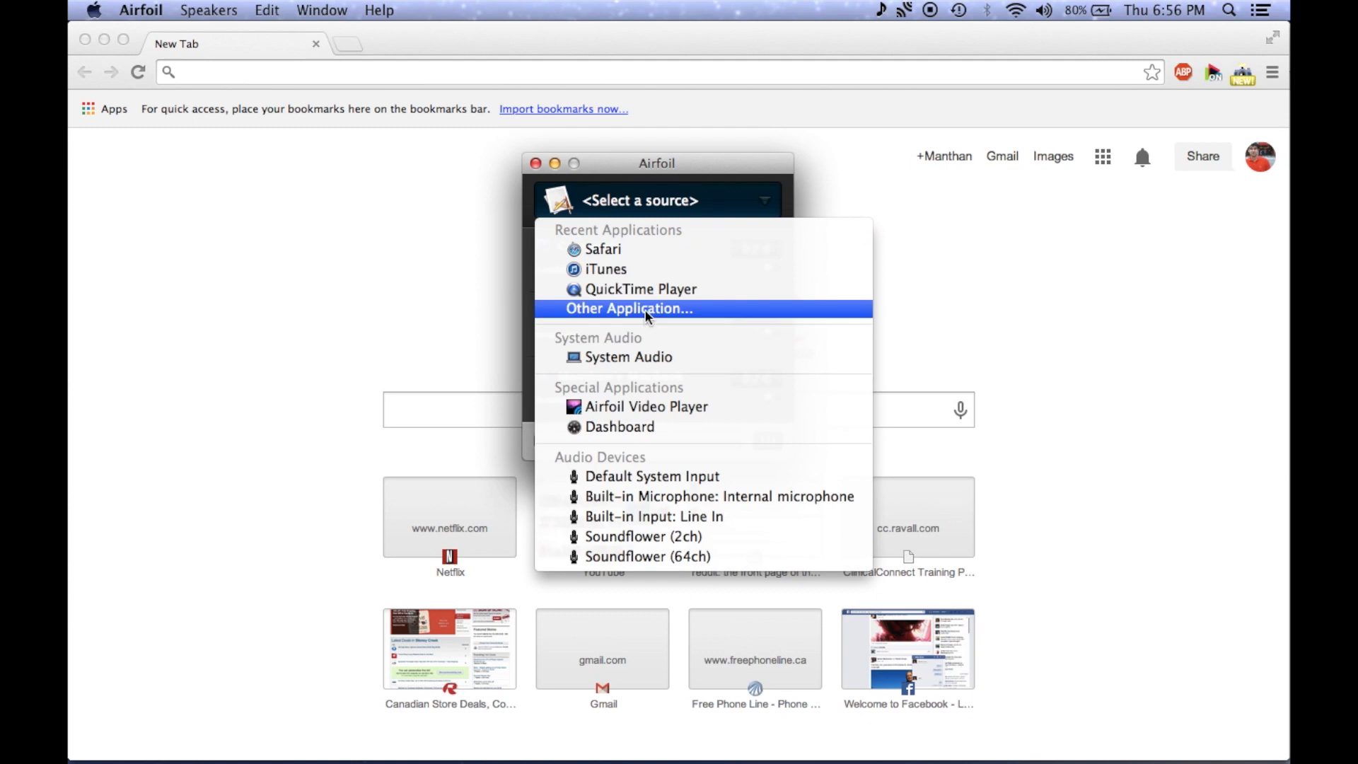
left_click(618, 308)
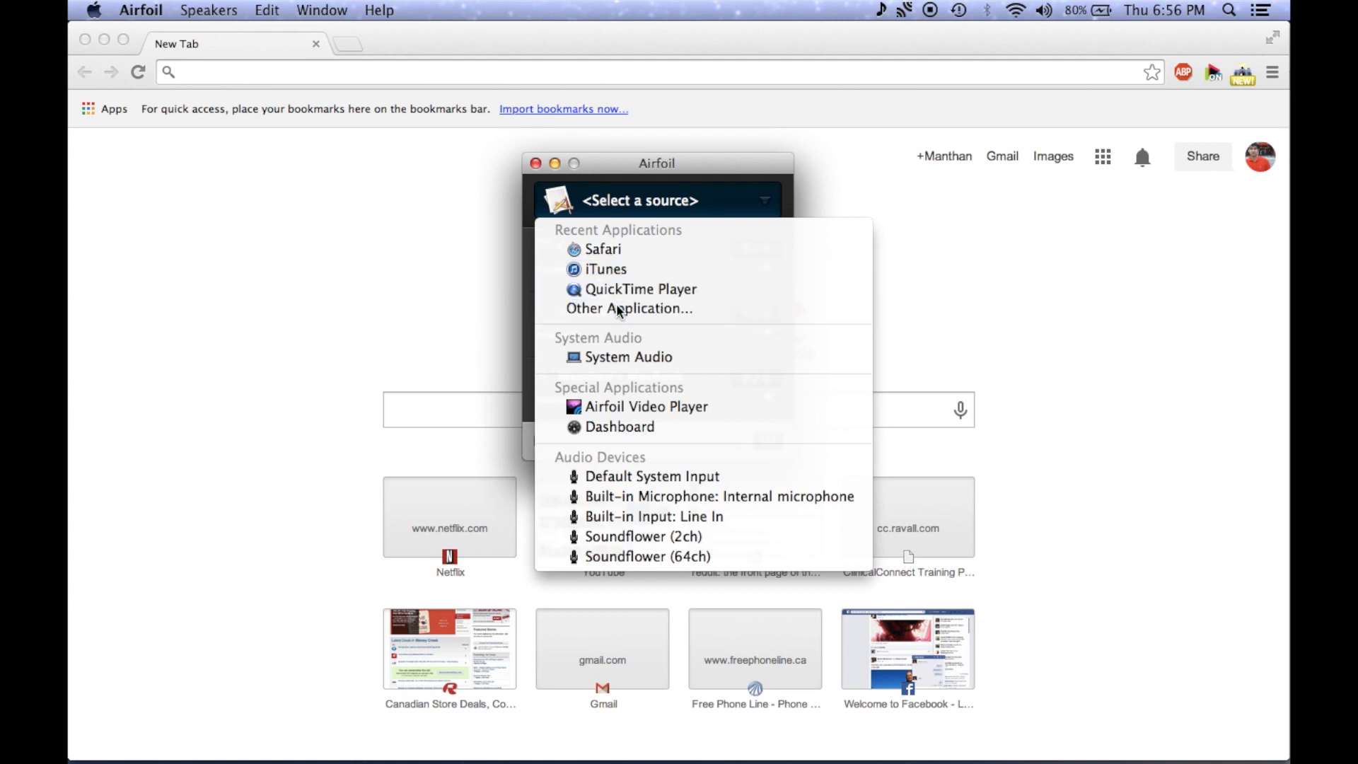
scroll(789, 377, "down", 1)
scroll(791, 377, "down", 3)
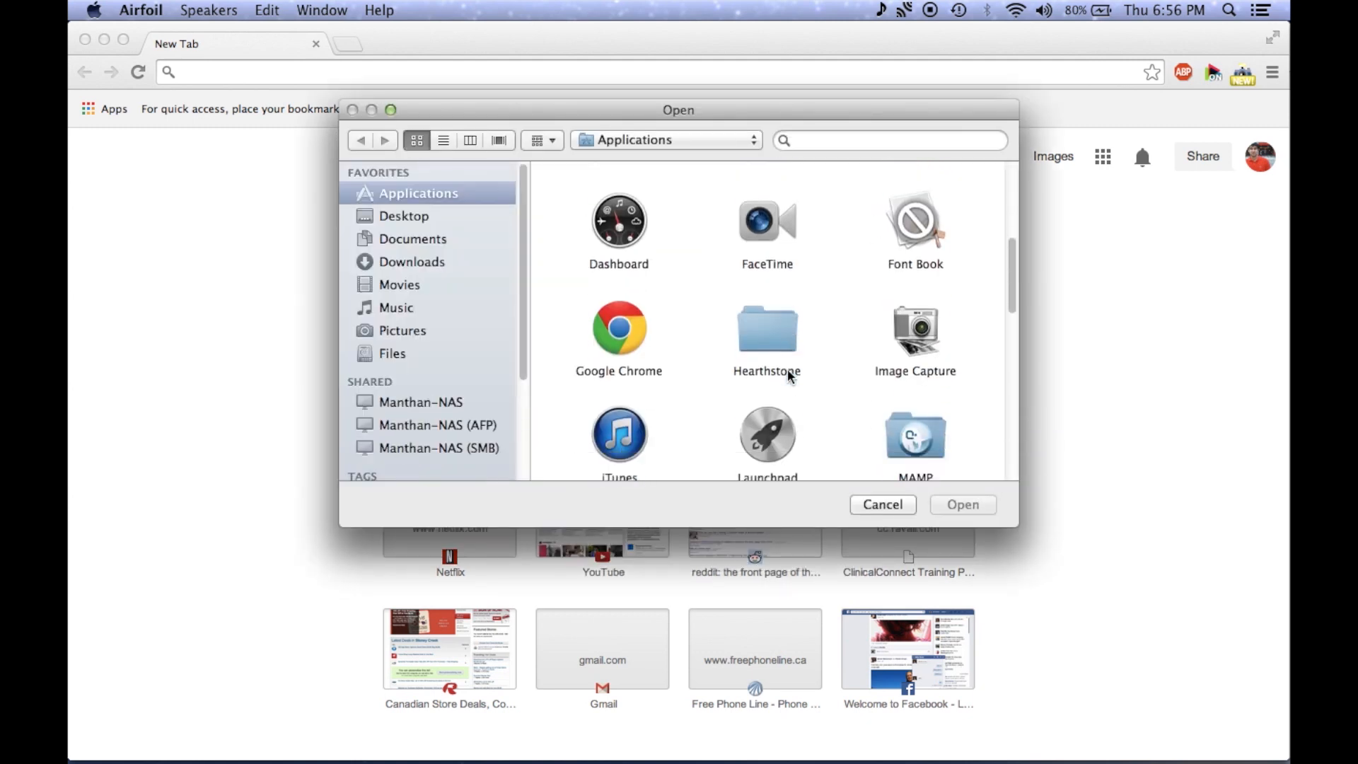
scroll(790, 377, "down", 2)
scroll(789, 377, "down", 3)
scroll(789, 377, "down", 2)
scroll(790, 377, "down", 3)
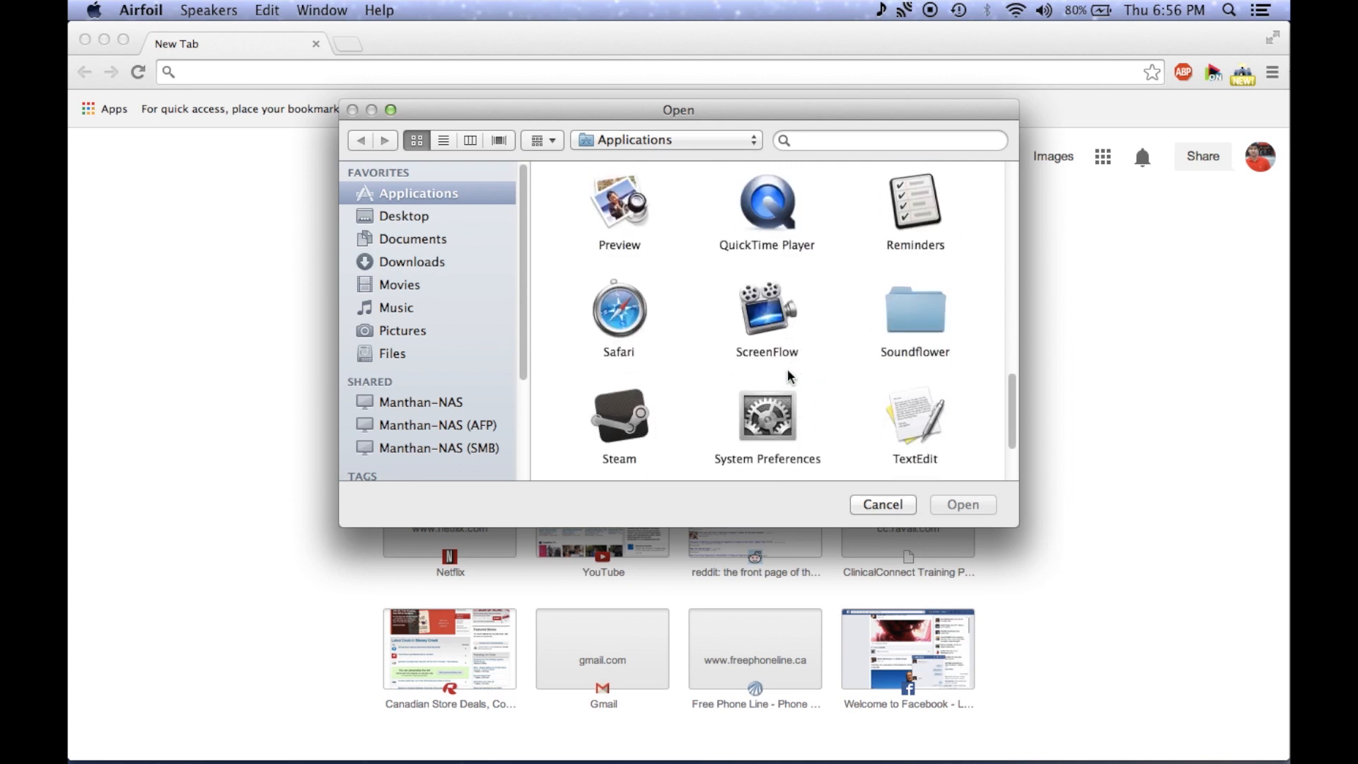
scroll(789, 377, "down", 2)
scroll(789, 377, "up", 4)
scroll(790, 376, "up", 3)
scroll(789, 377, "up", 3)
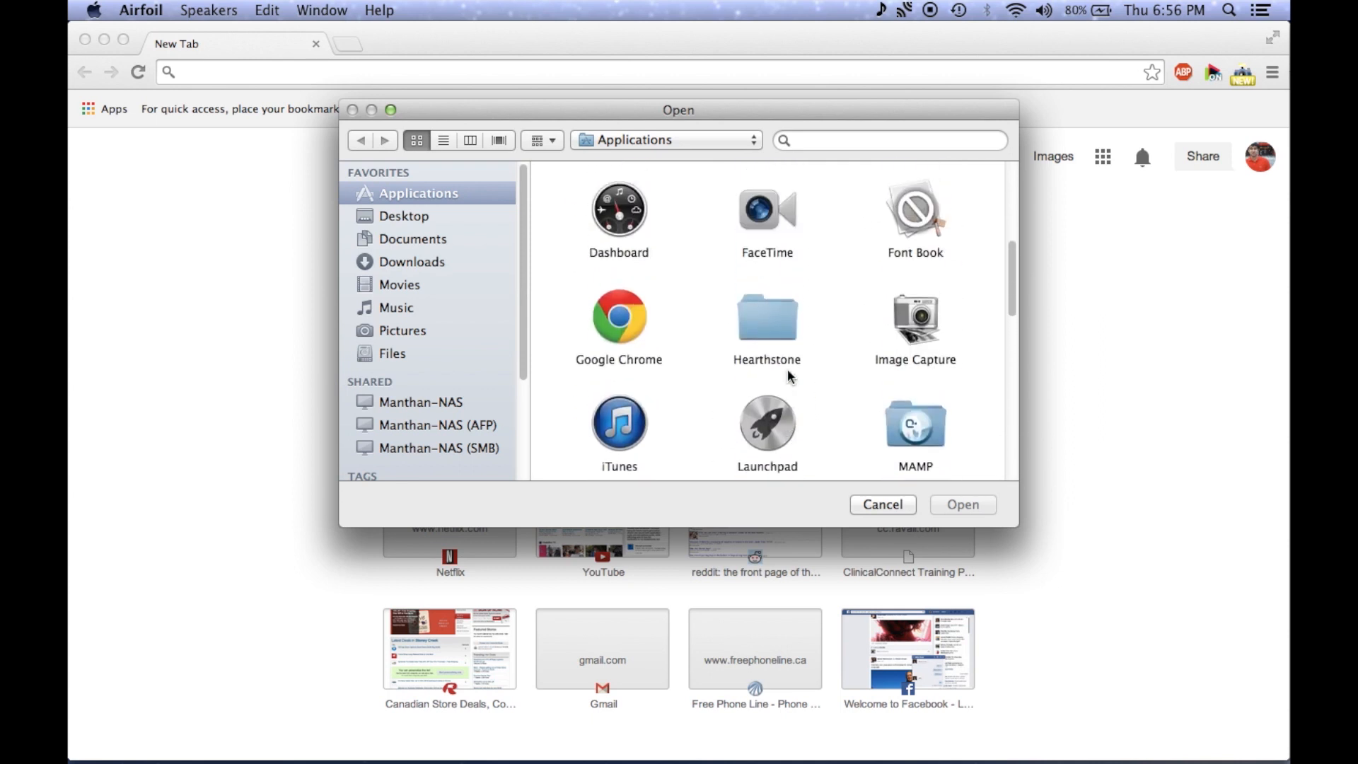
left_click(619, 336)
left_click(963, 504)
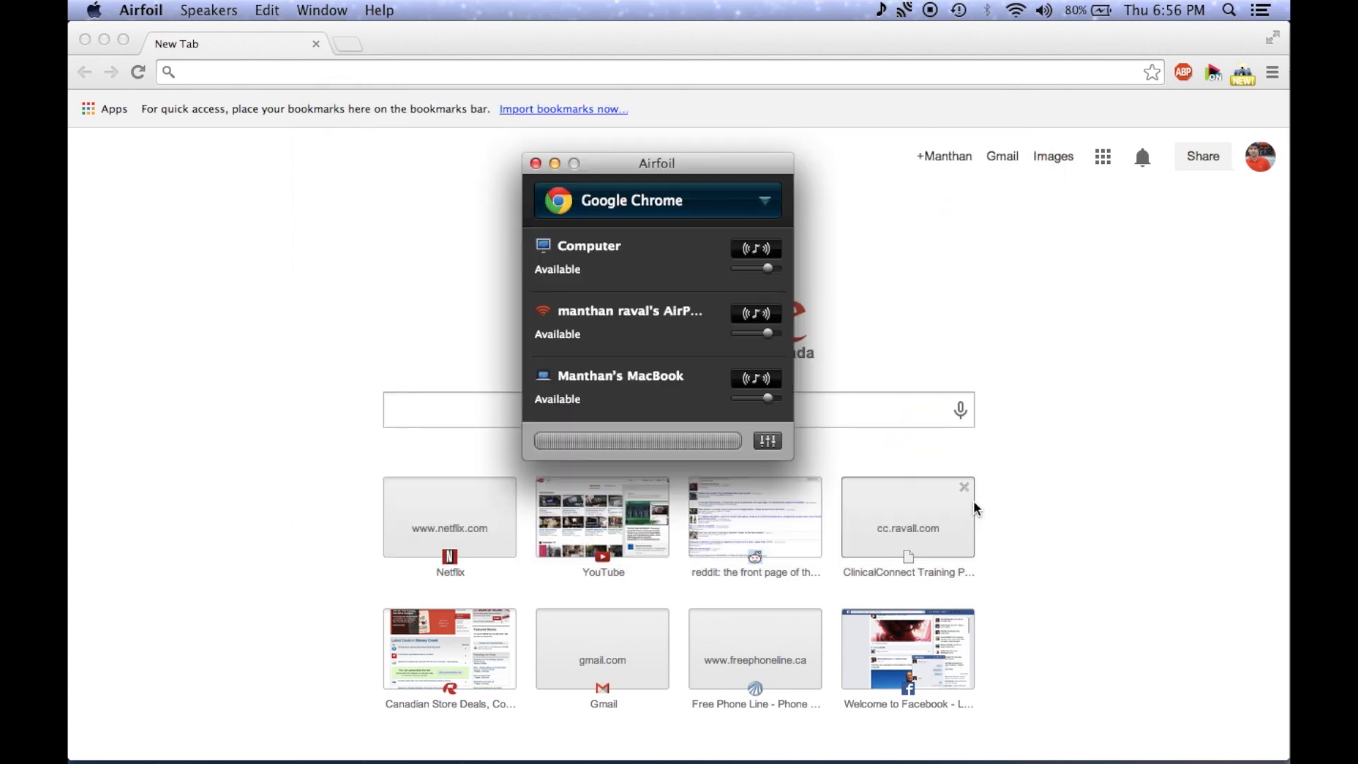
left_click(767, 252)
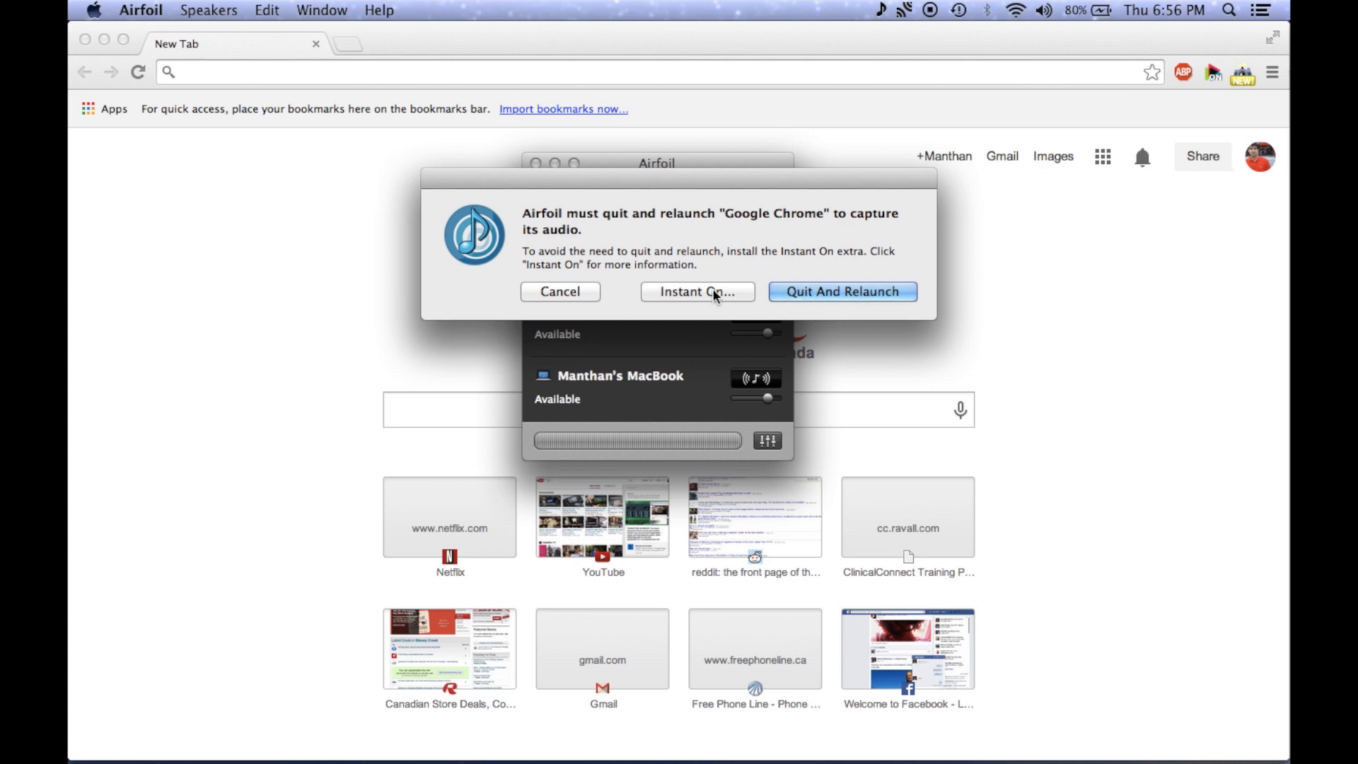
Step: Quit and relaunch Chrome, add the AirPort Express speaker, and return to the browser
left_click(806, 297)
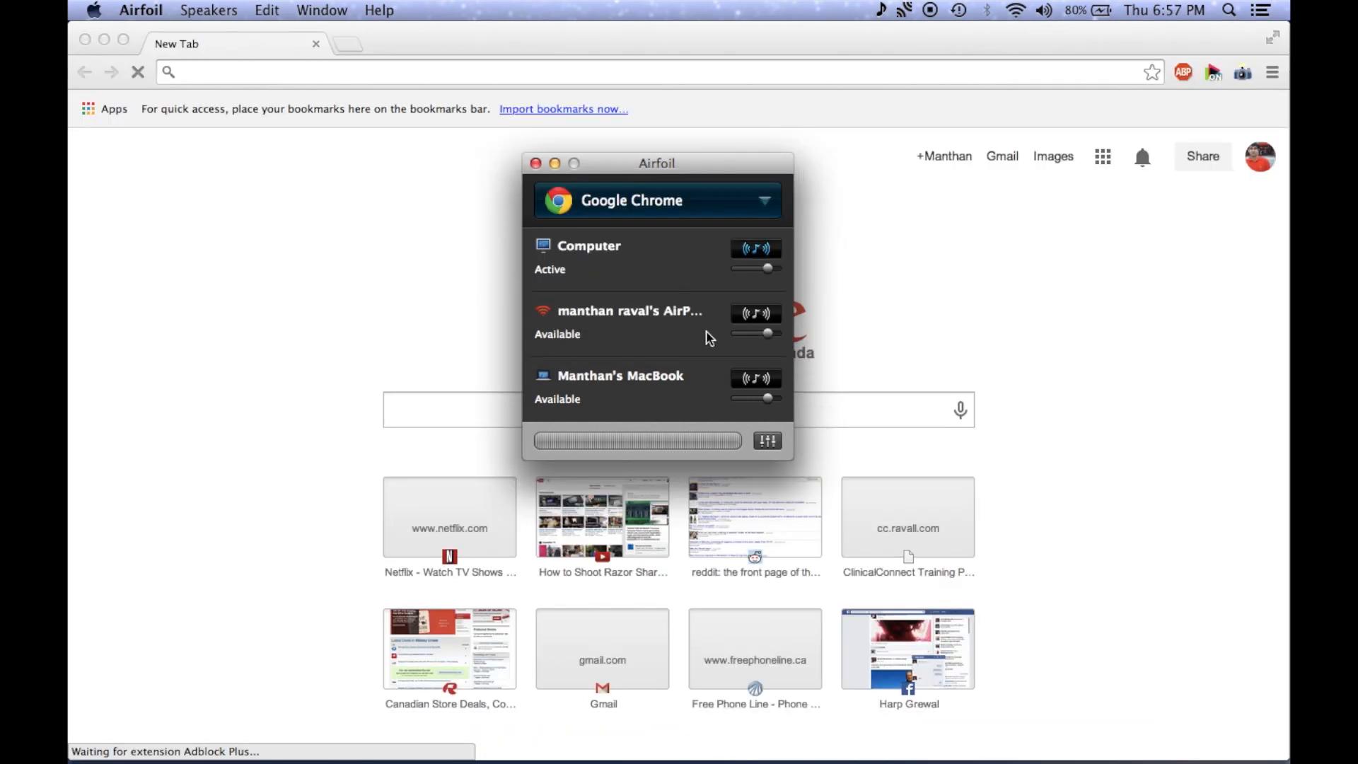
left_click(767, 317)
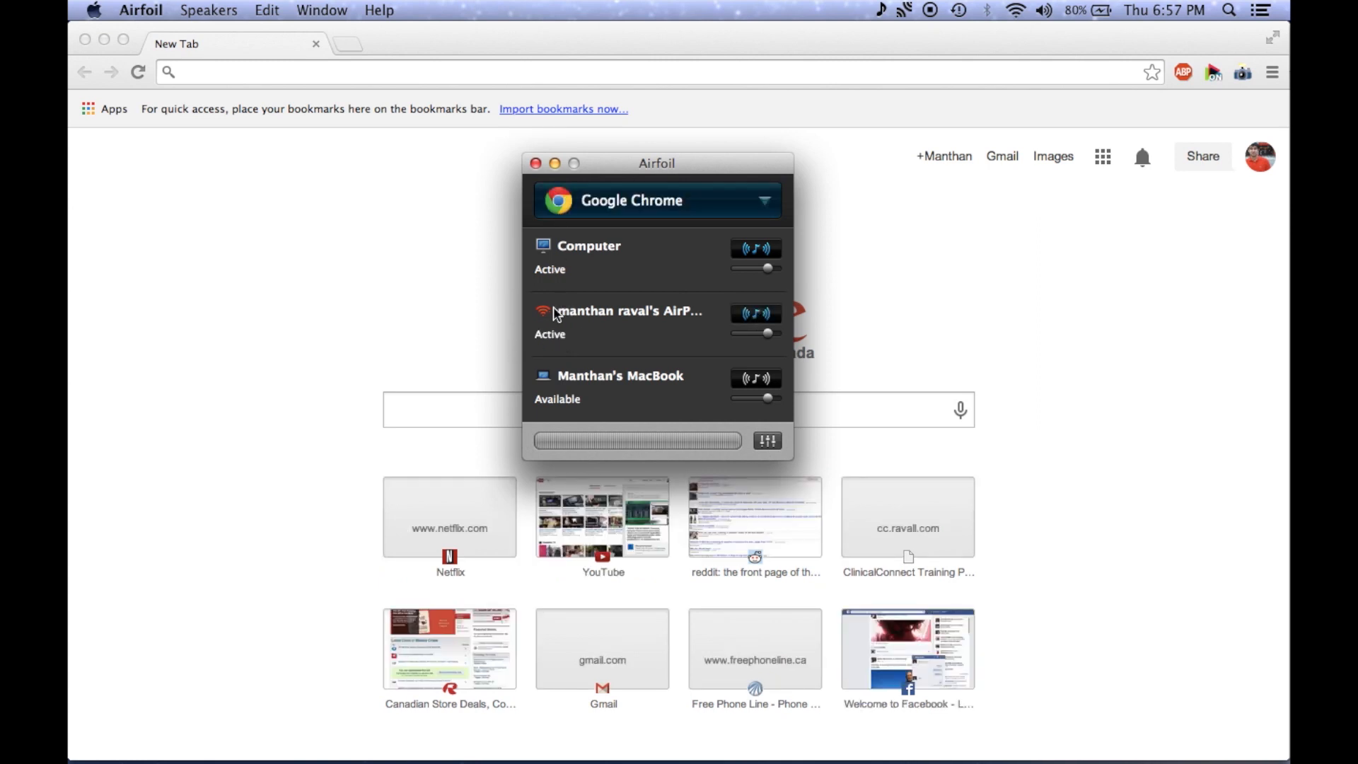
left_click(509, 66)
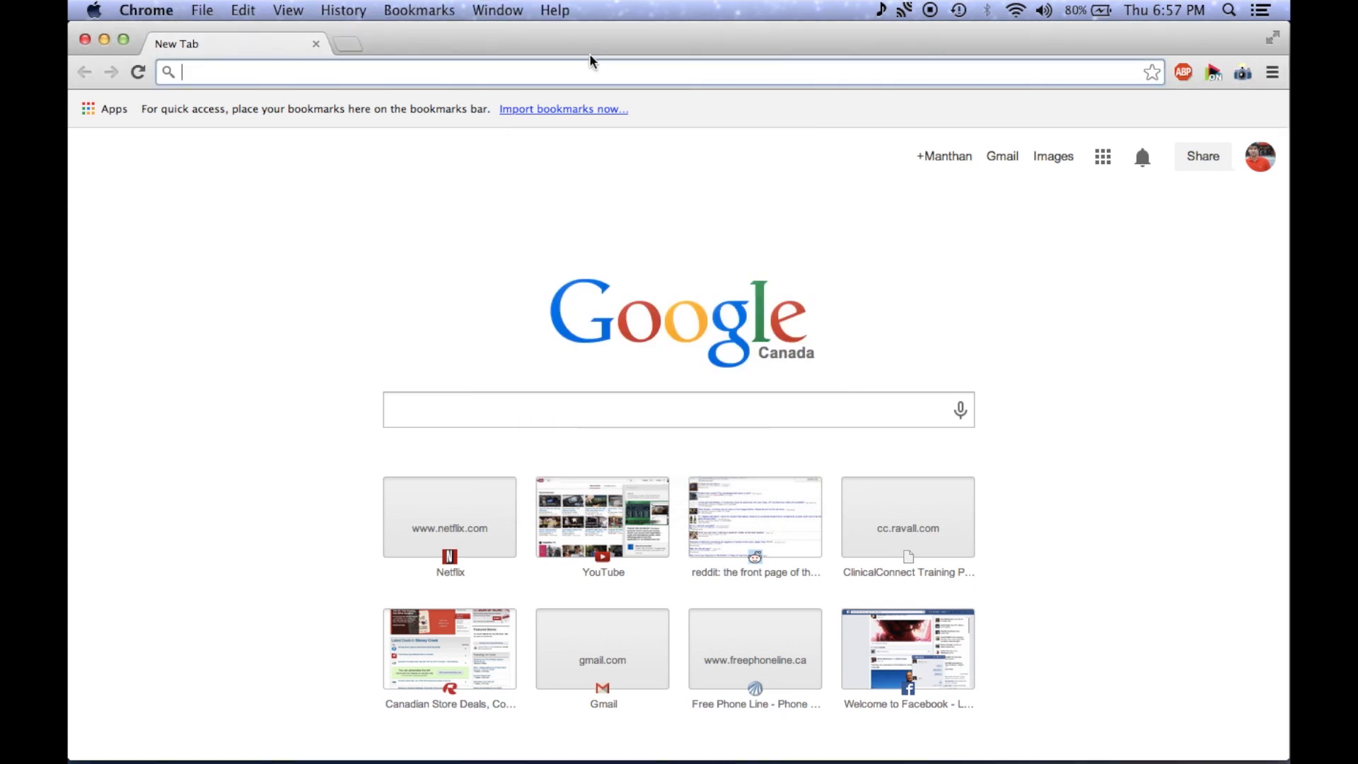
type("youtube.com")
Step: Go to youtube.com and move the Airfoil window clear of the video
key("Return")
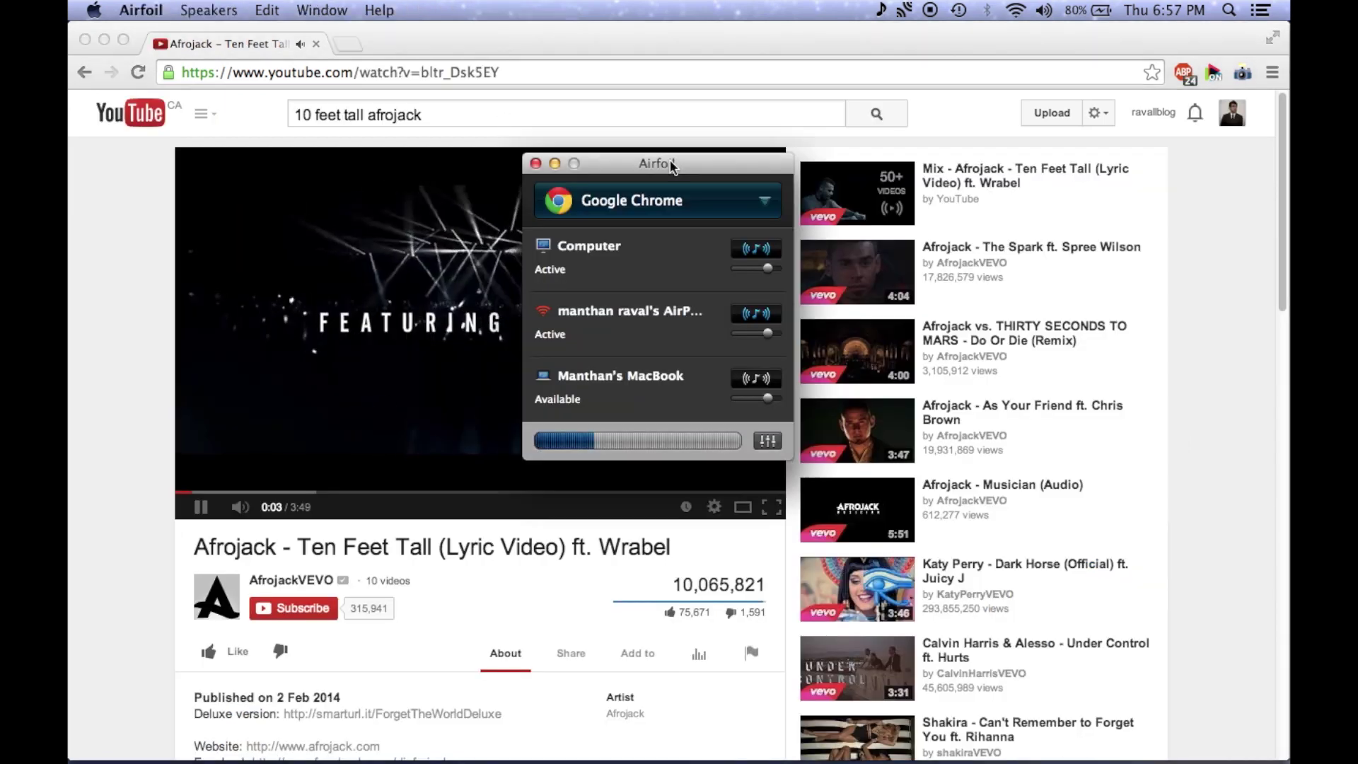
left_click_drag(531, 181, 943, 186)
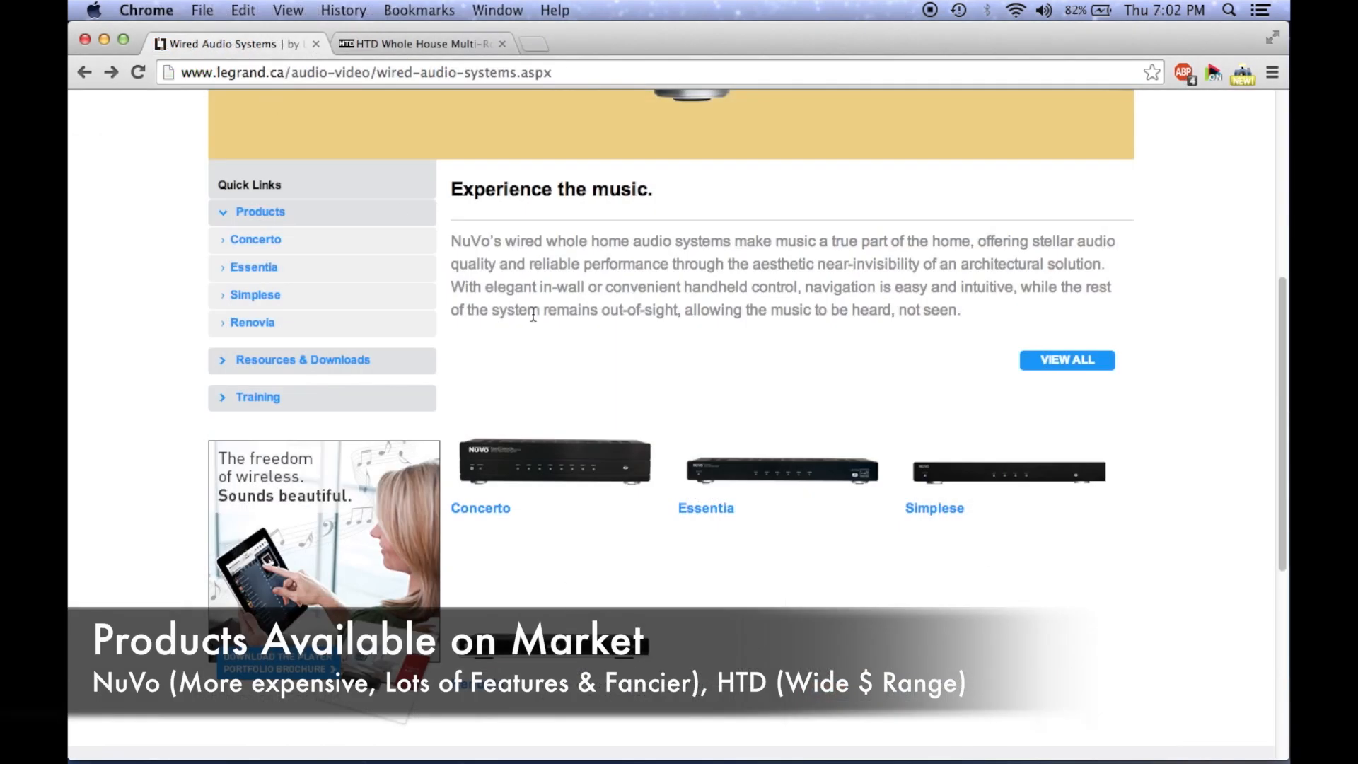
scroll(535, 314, "up", 8)
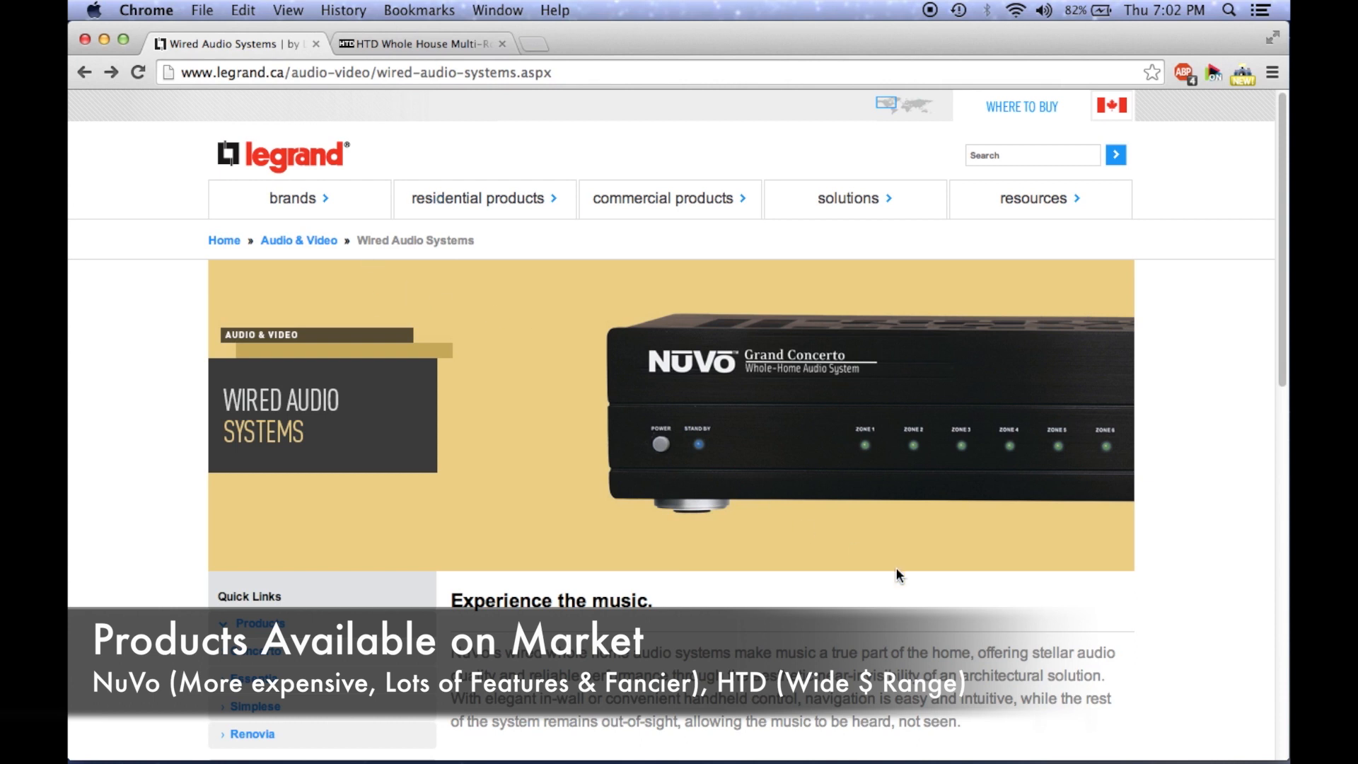
scroll(897, 573, "down", 5)
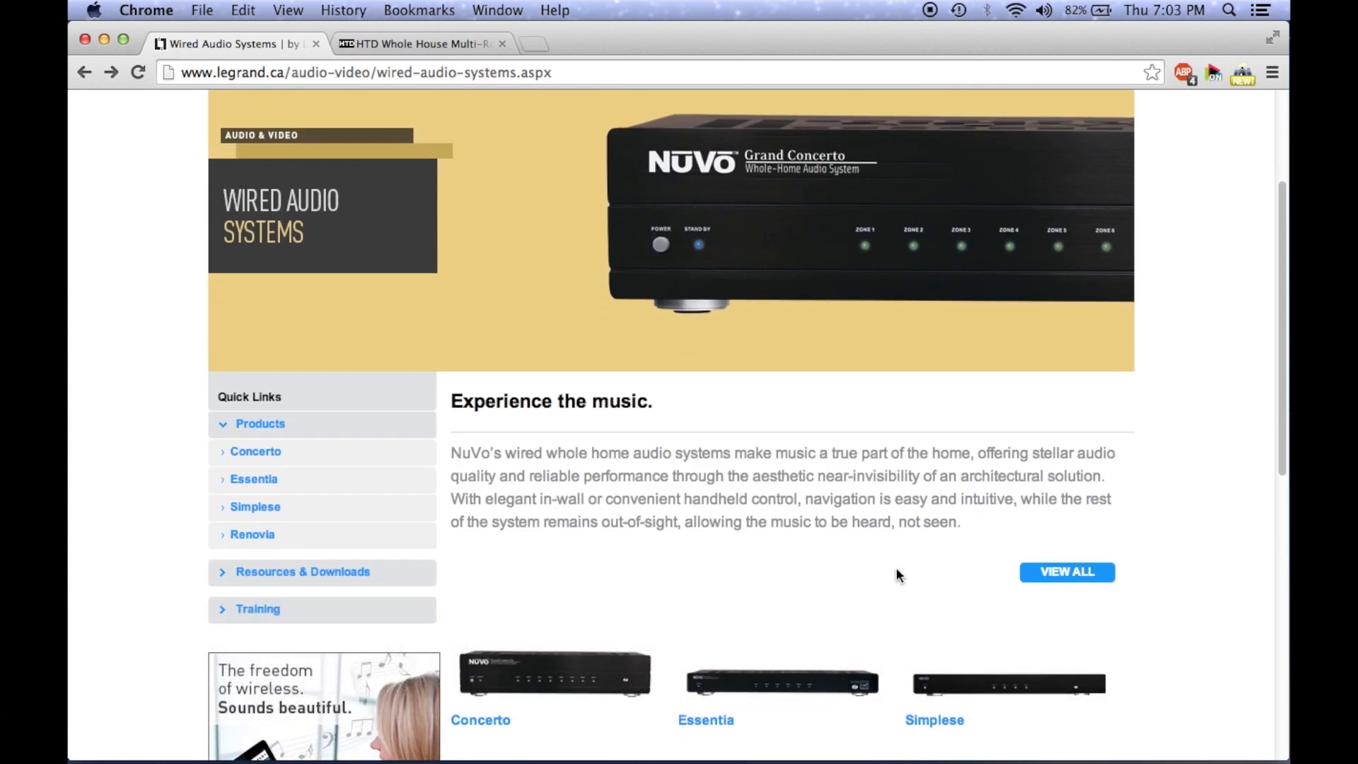
scroll(896, 574, "down", 1)
scroll(897, 574, "up", 5)
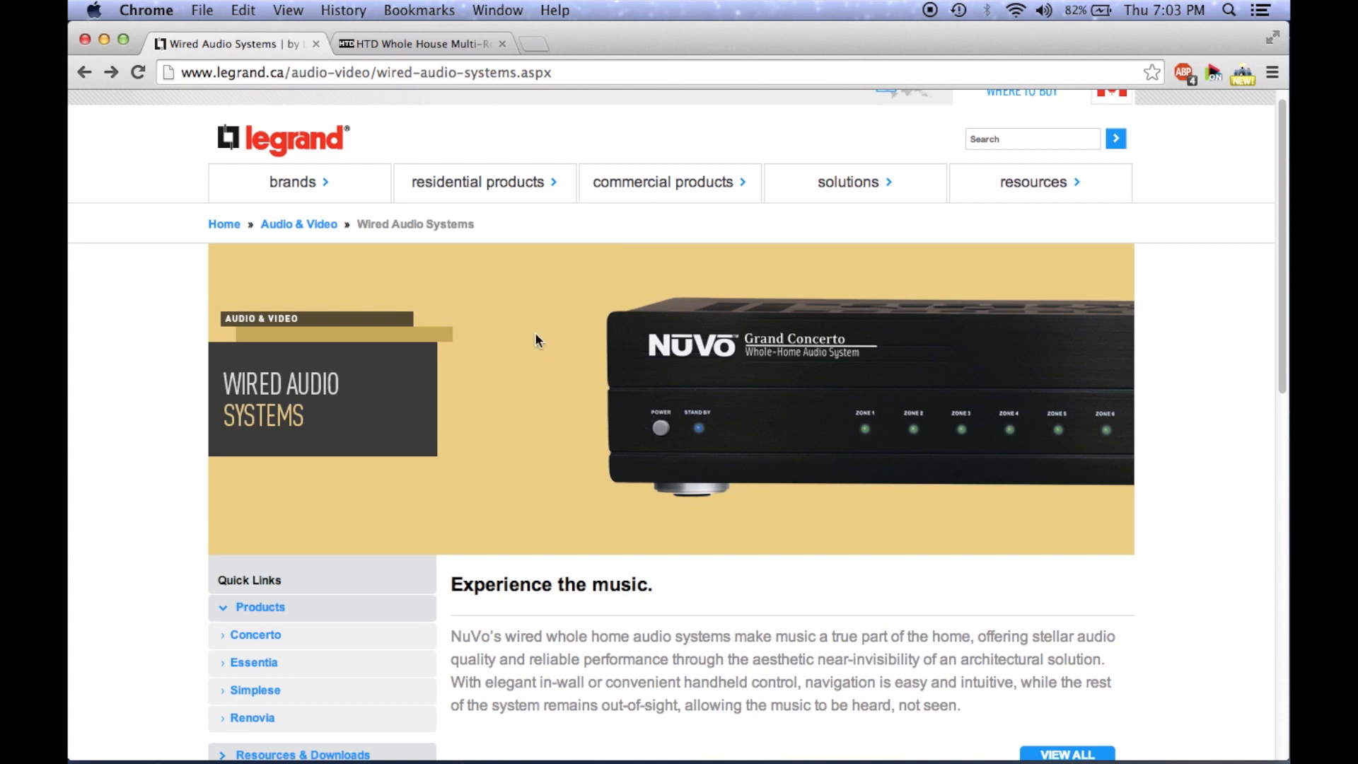
scroll(555, 374, "down", 5)
scroll(556, 425, "down", 2)
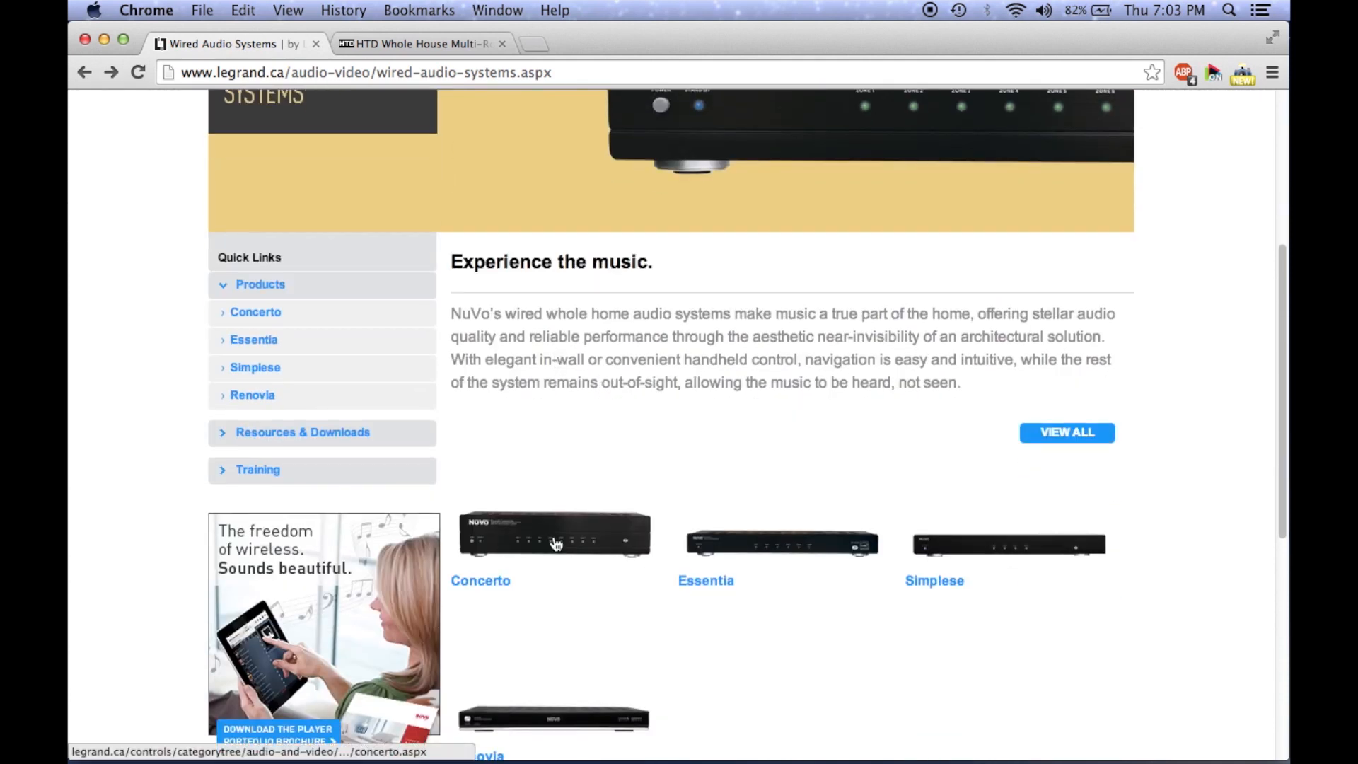
scroll(553, 535, "up", 1)
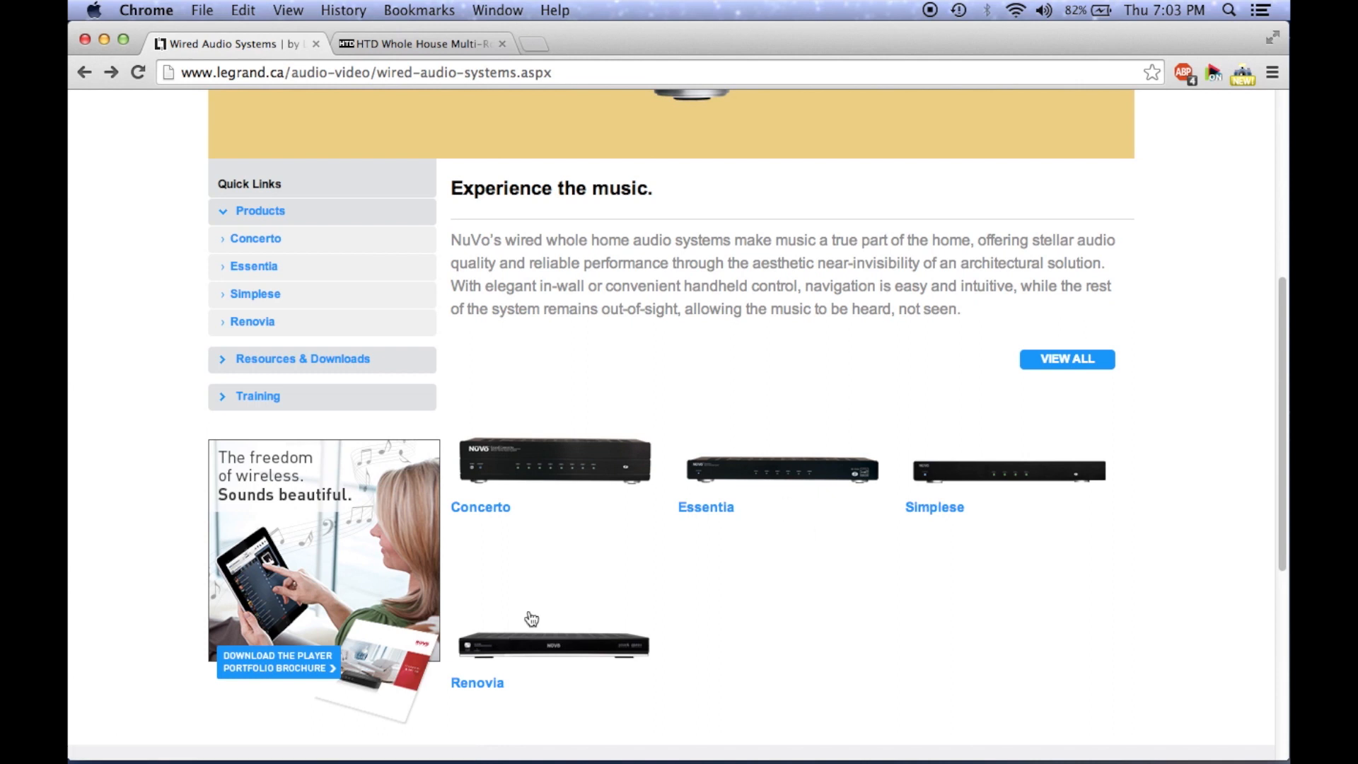
Step: Open the Concerto product page from the Wired Audio Systems thumbnails
left_click(541, 474)
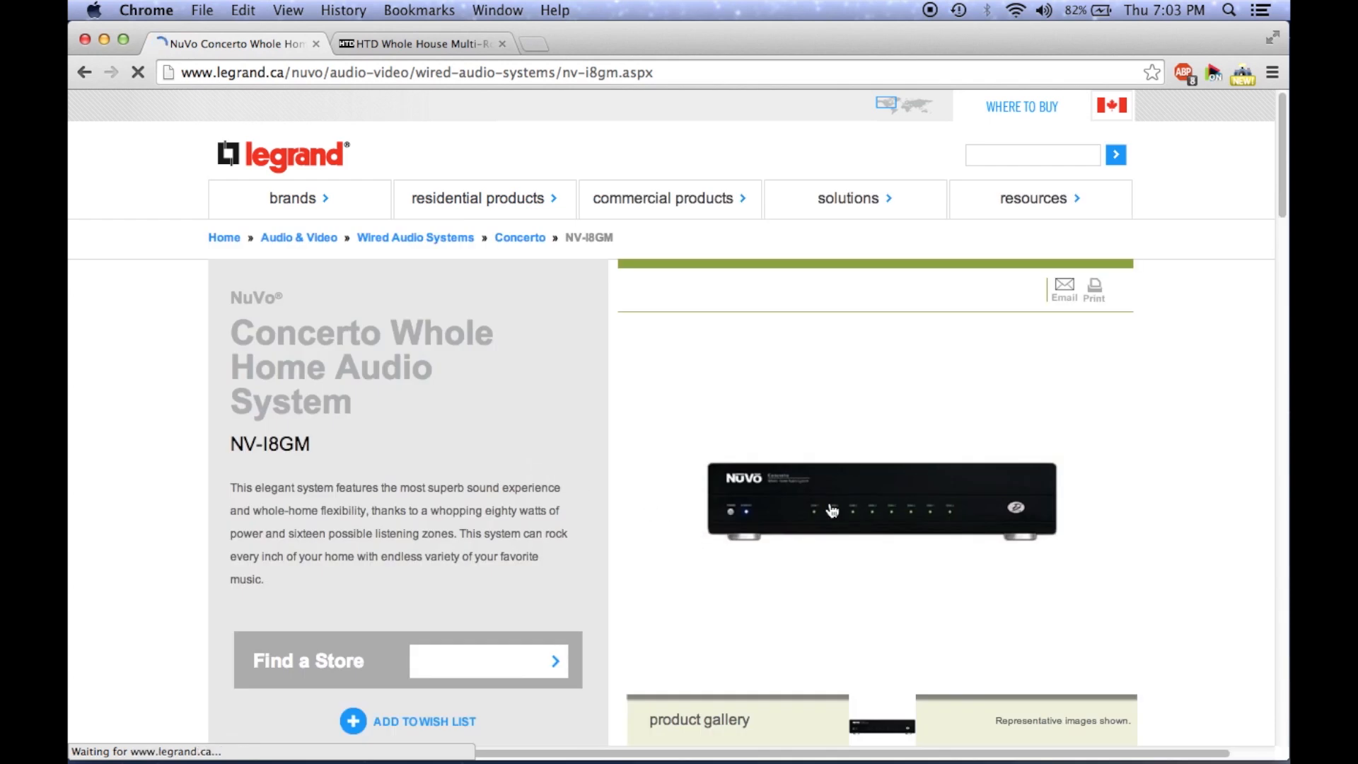
scroll(968, 497, "down", 4)
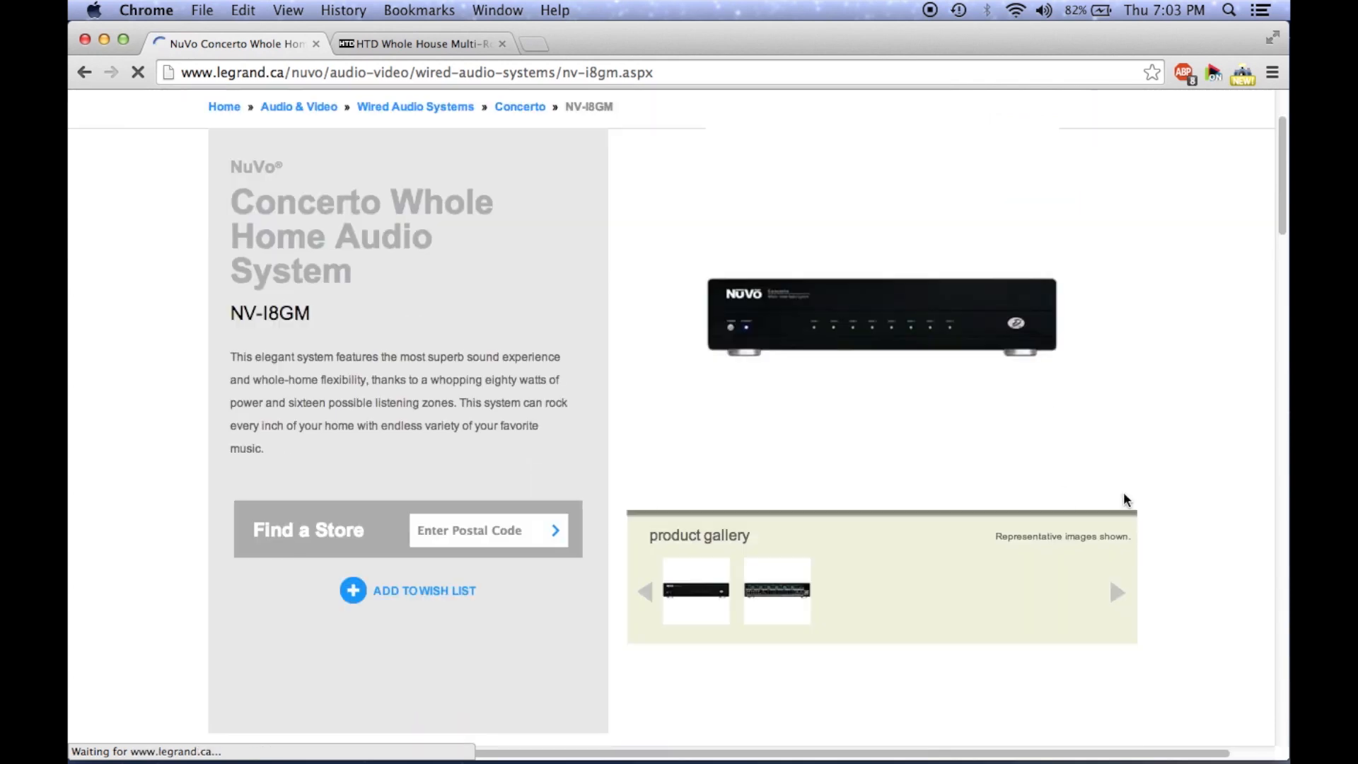
scroll(1124, 492, "down", 1)
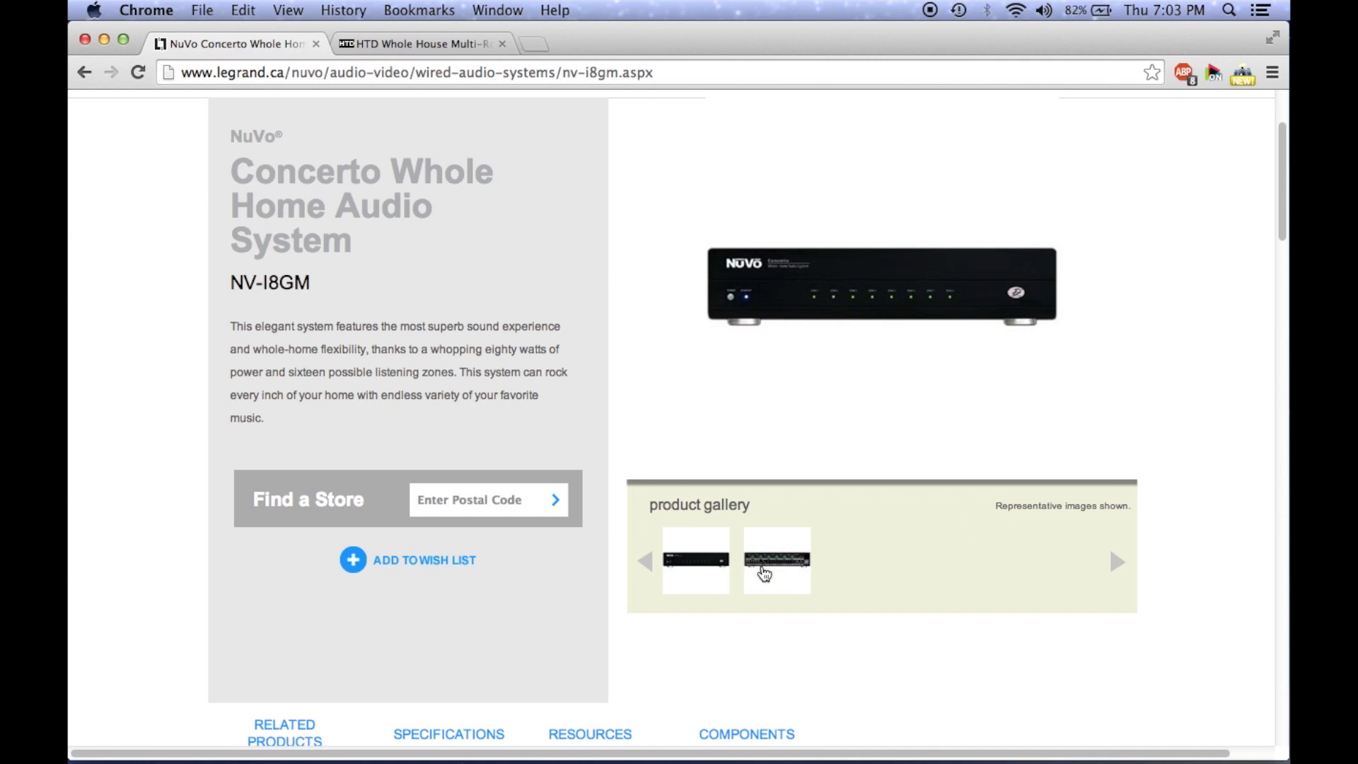
Step: View the Concerto NV-I8GM rear panel from the product gallery's second thumbnail
left_click(787, 574)
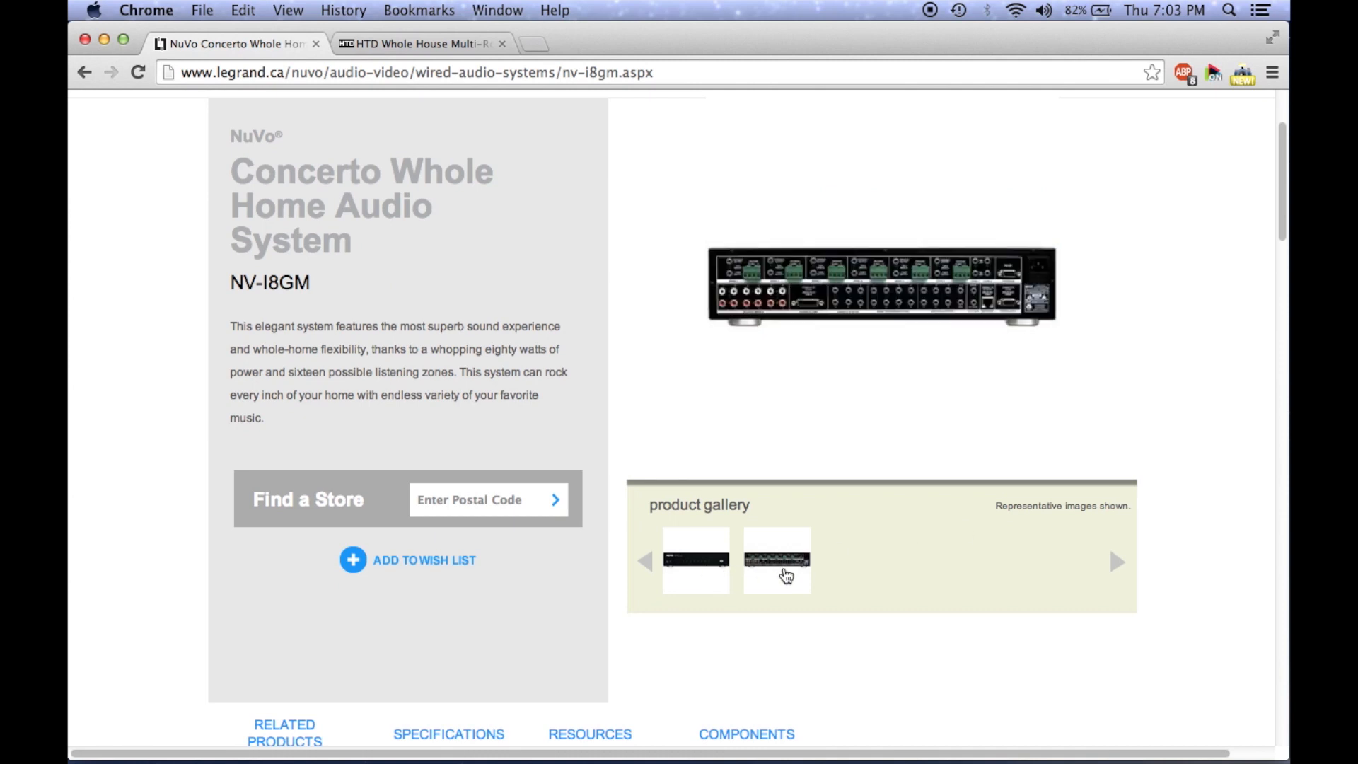
scroll(800, 305, "up", 1)
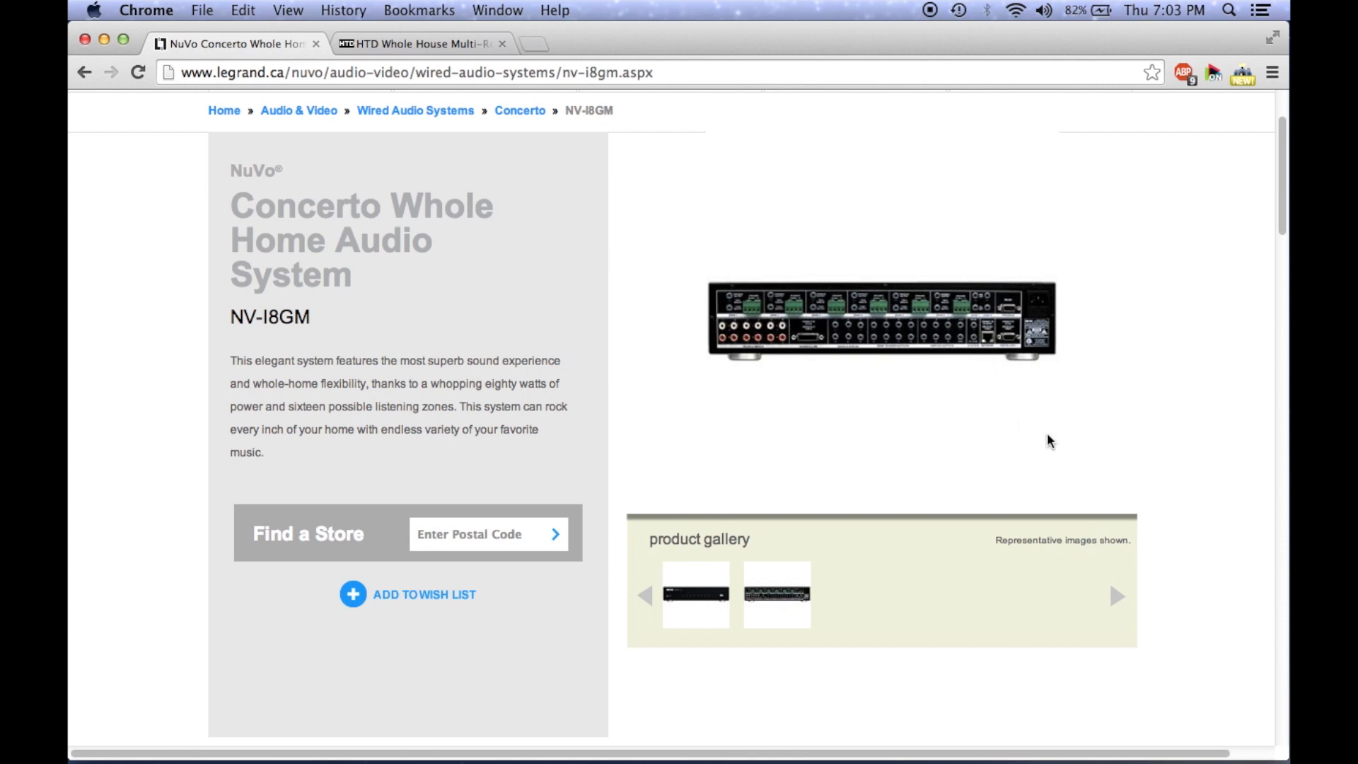
scroll(1047, 432, "down", 10)
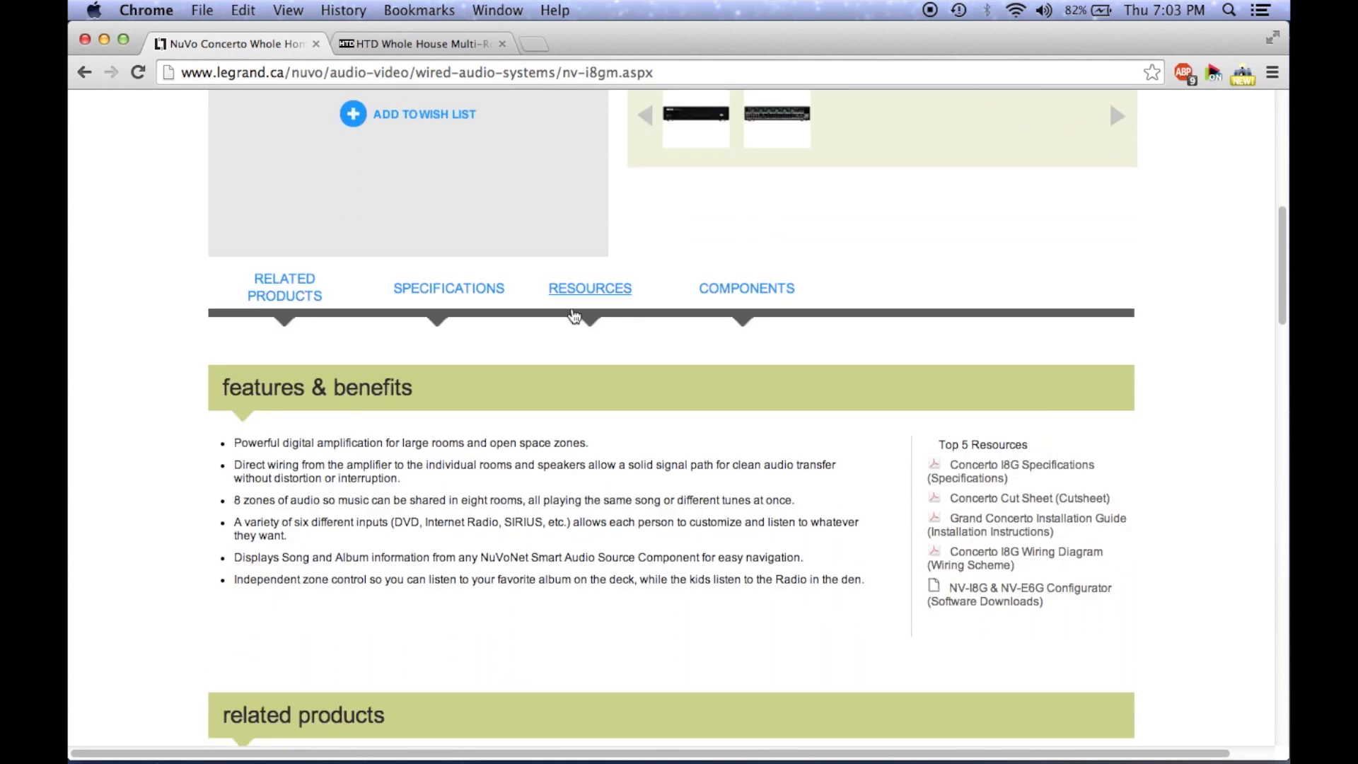
Step: Review the Concerto specifications, then switch to the HTD Whole House Audio page
left_click(449, 287)
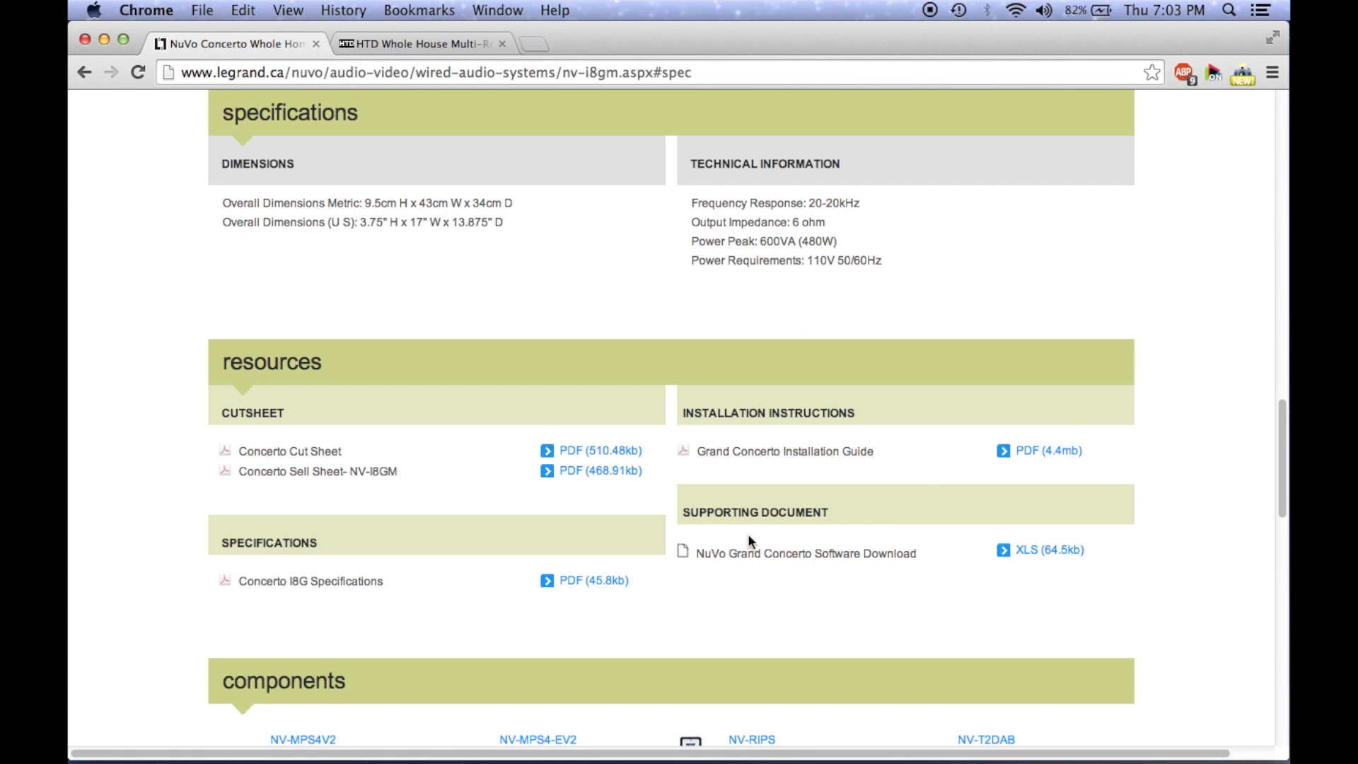
scroll(633, 584, "down", 4)
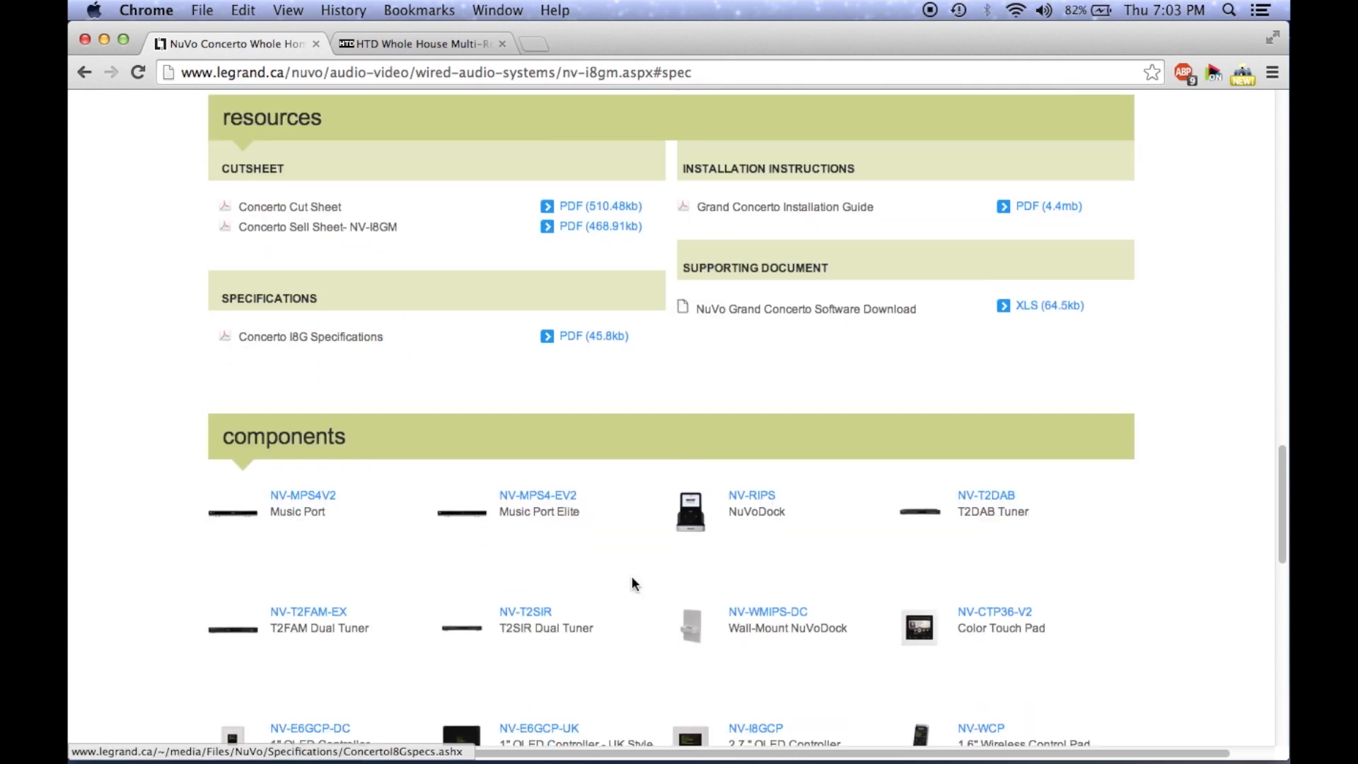
scroll(634, 585, "down", 3)
scroll(634, 585, "down", 3)
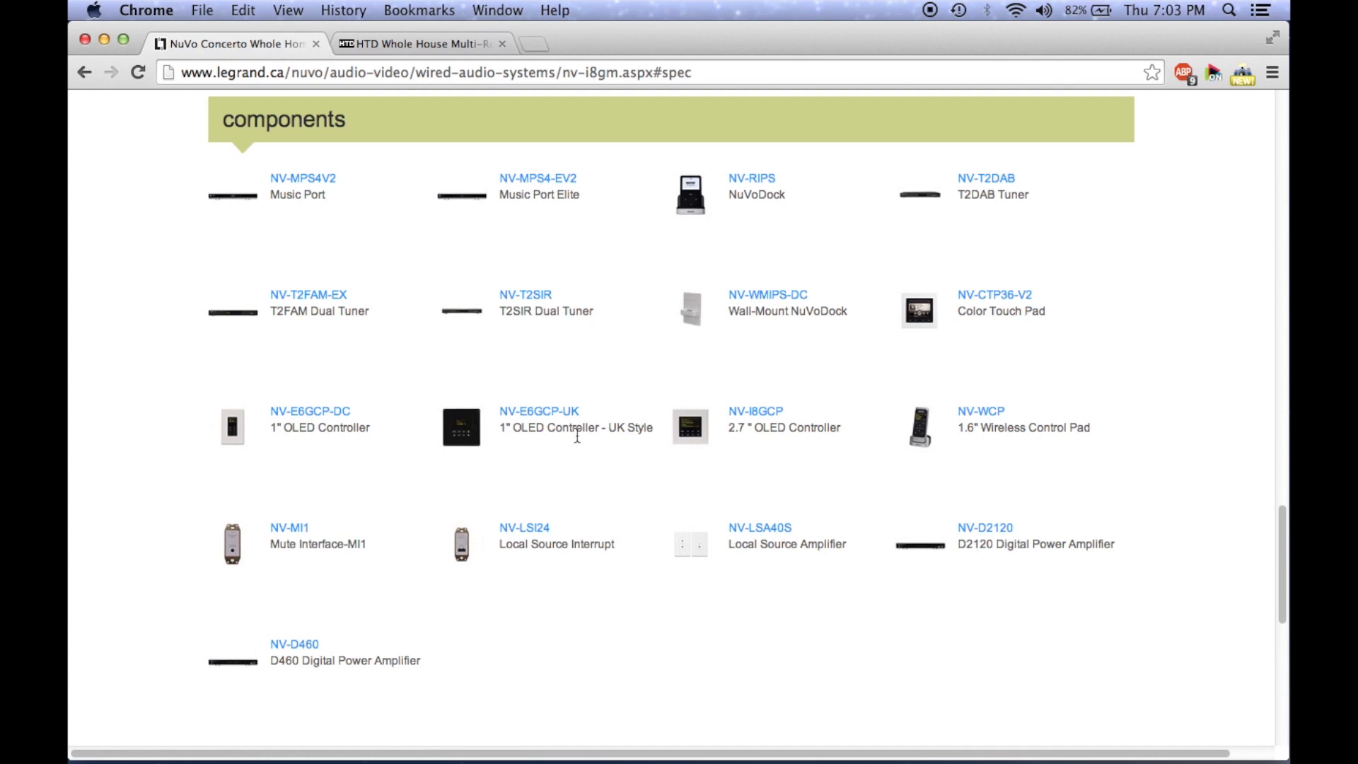
scroll(577, 438, "down", 3)
scroll(576, 437, "up", 3)
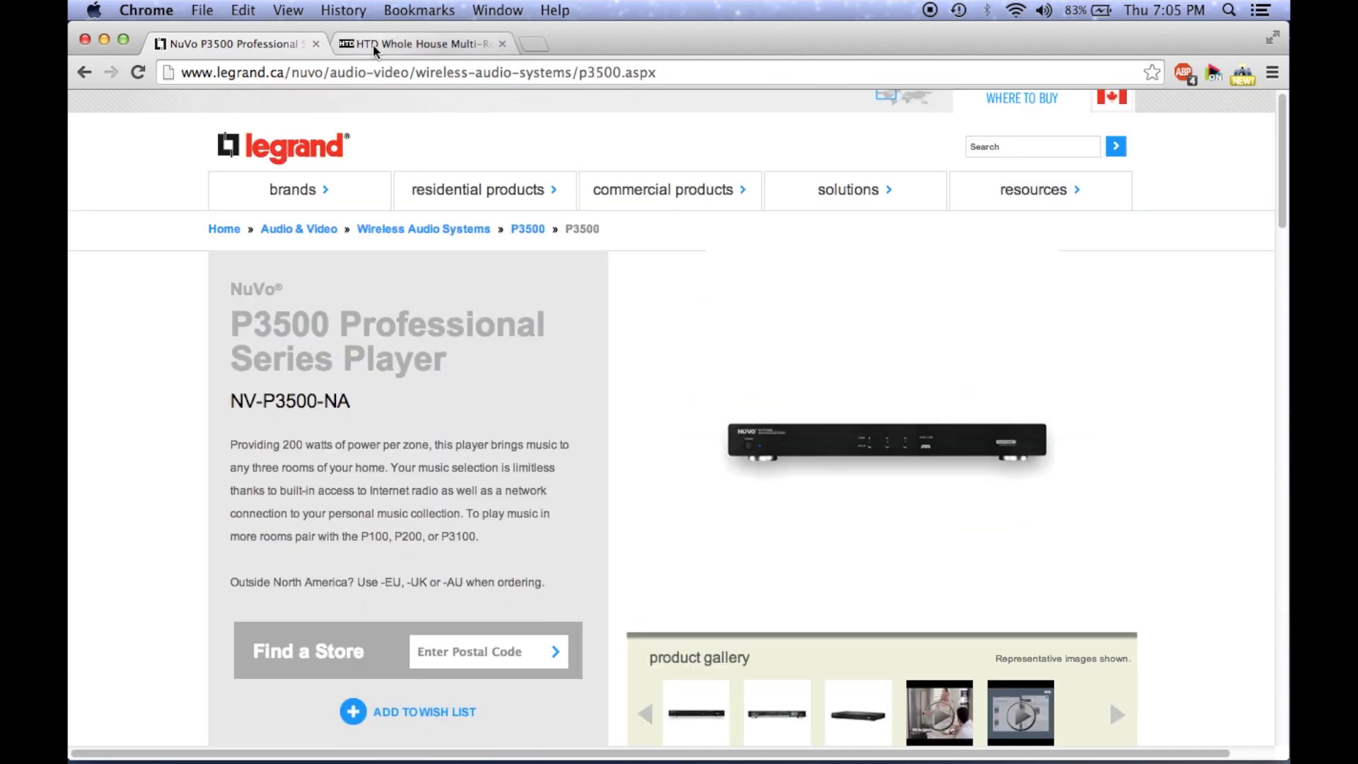
left_click(373, 44)
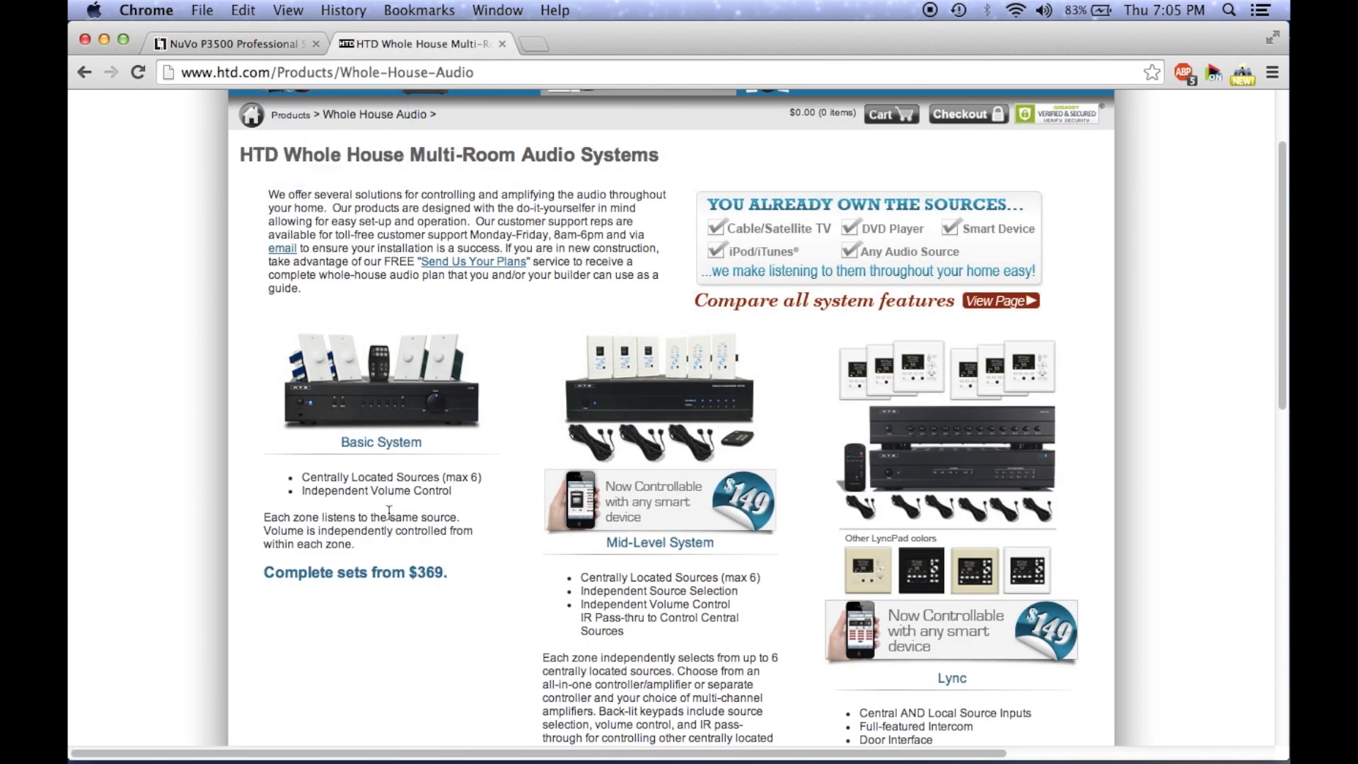
scroll(372, 442, "down", 3)
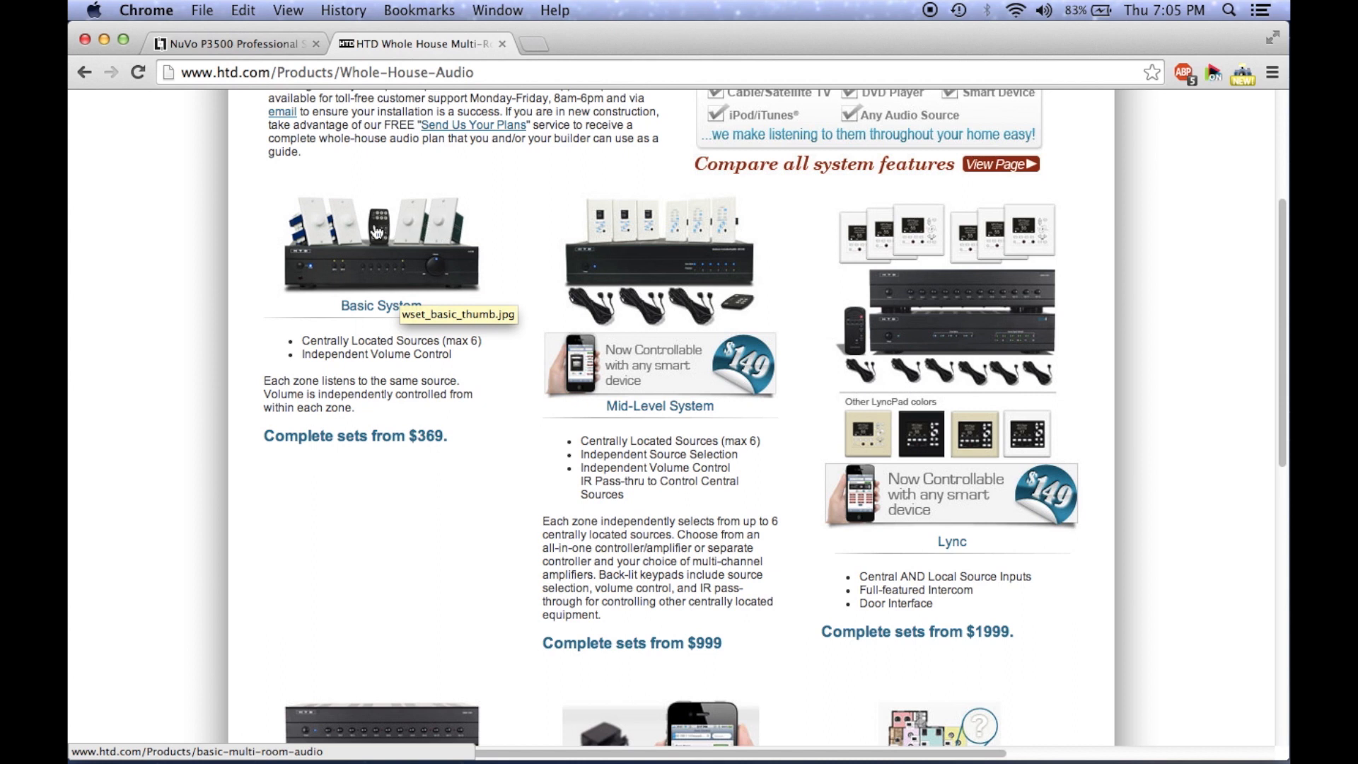
scroll(631, 583, "down", 2)
scroll(648, 425, "down", 2)
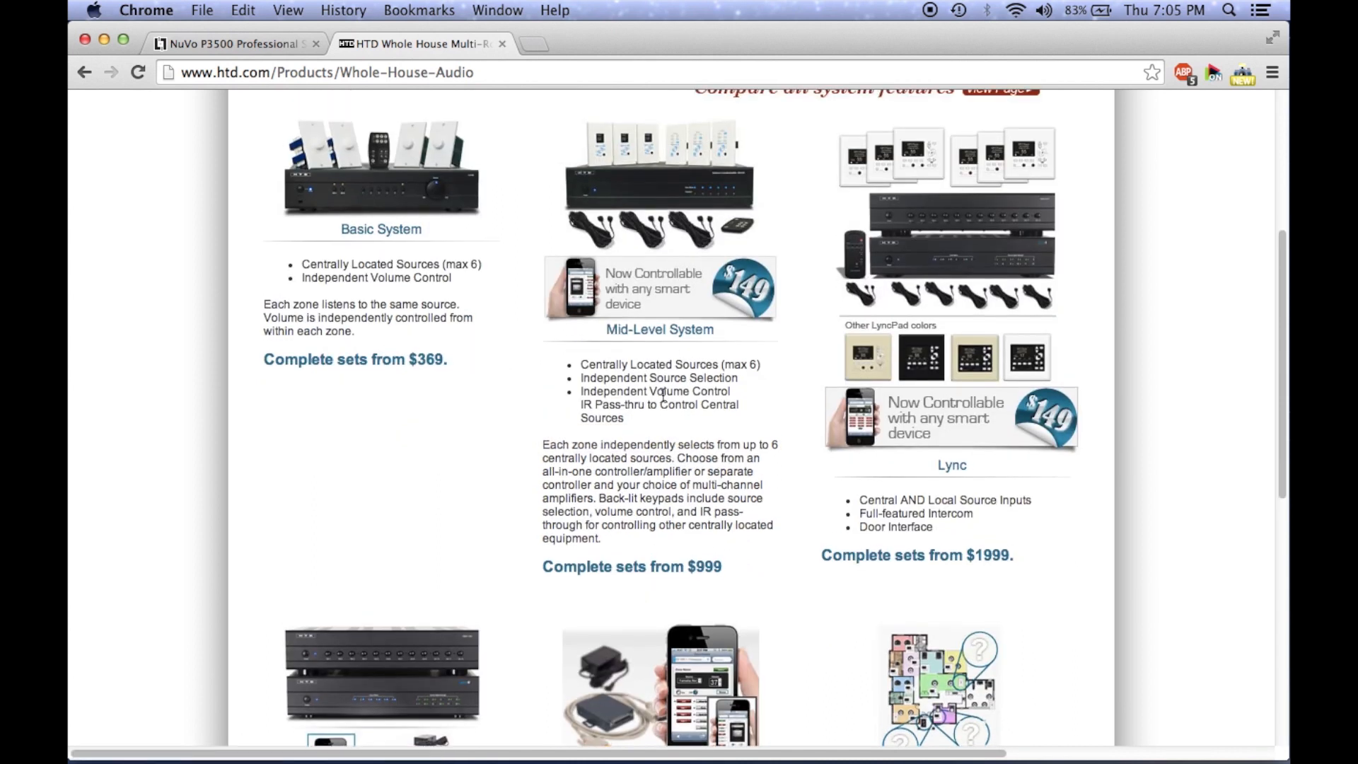
scroll(658, 266, "up", 2)
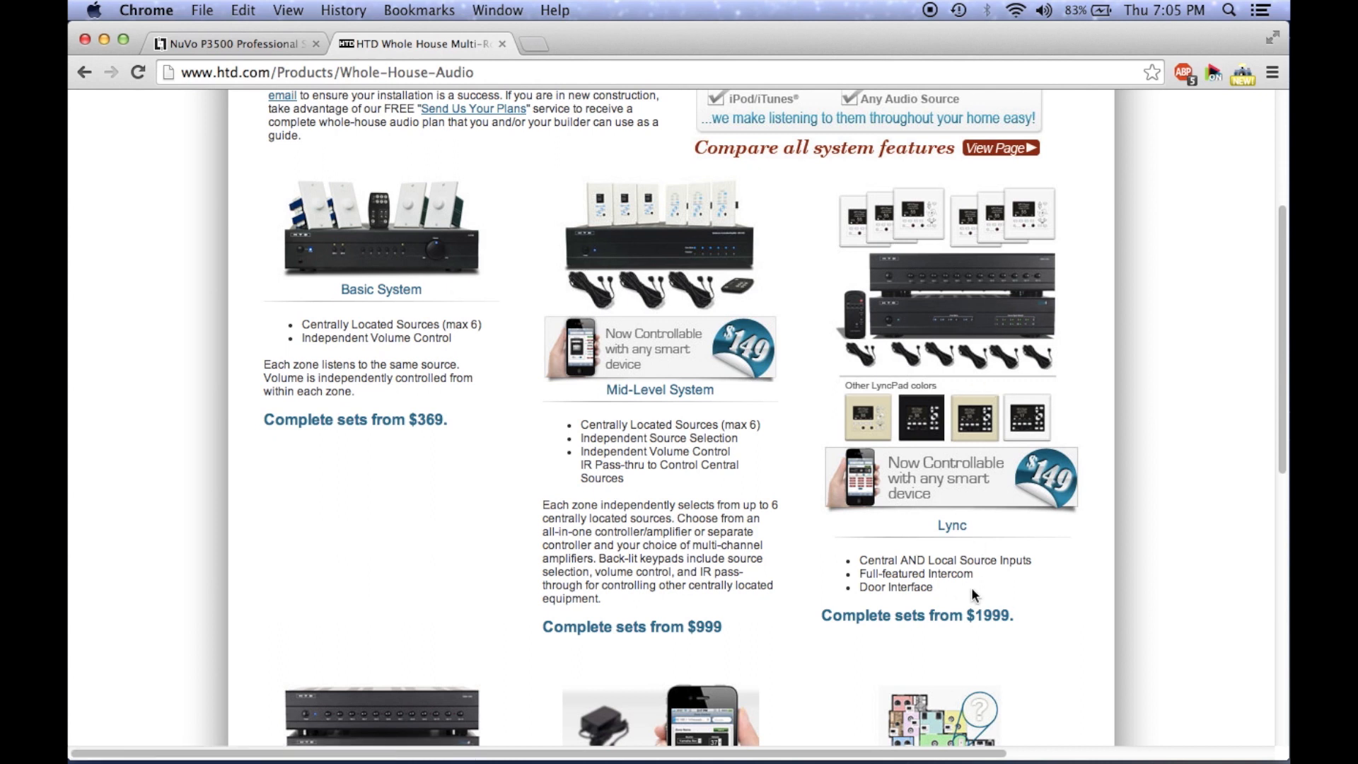
scroll(971, 586, "down", 4)
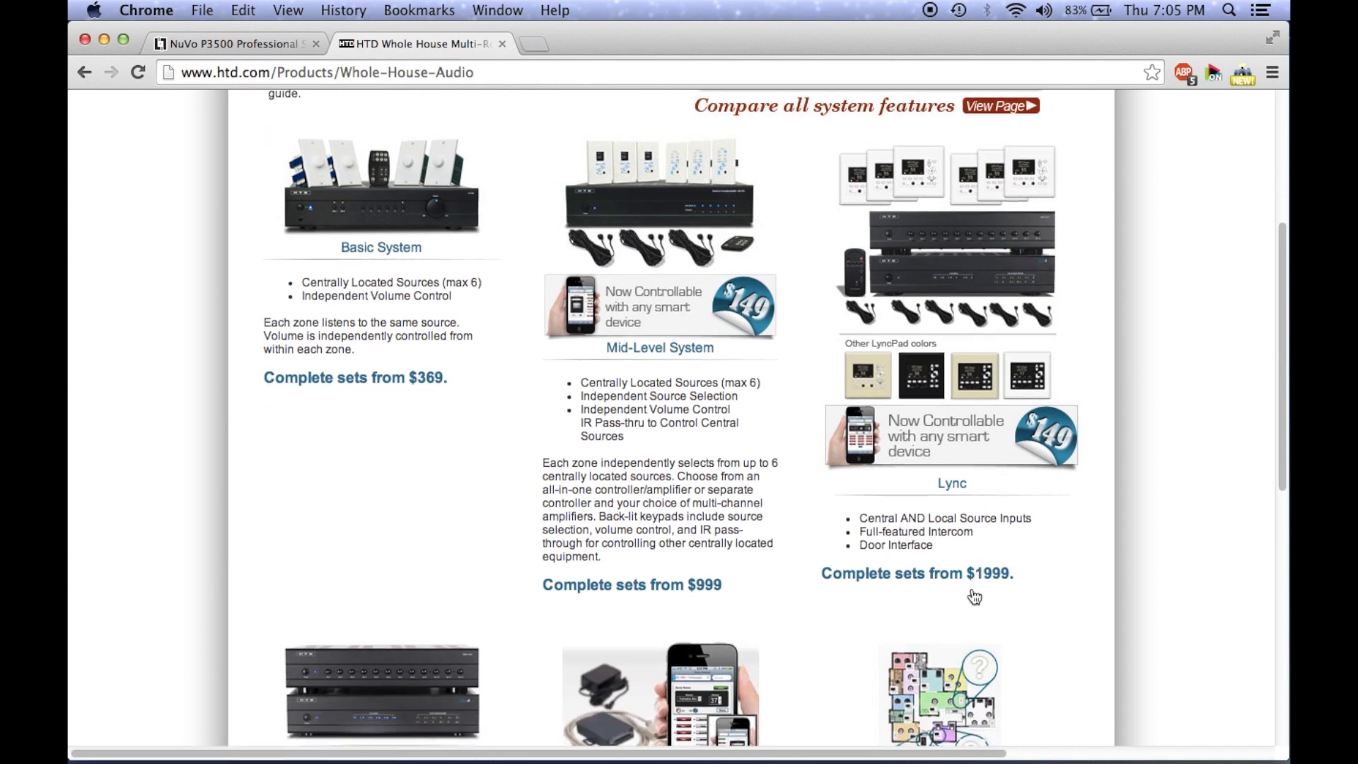
scroll(971, 587, "down", 4)
scroll(615, 606, "down", 1)
scroll(615, 606, "down", 1)
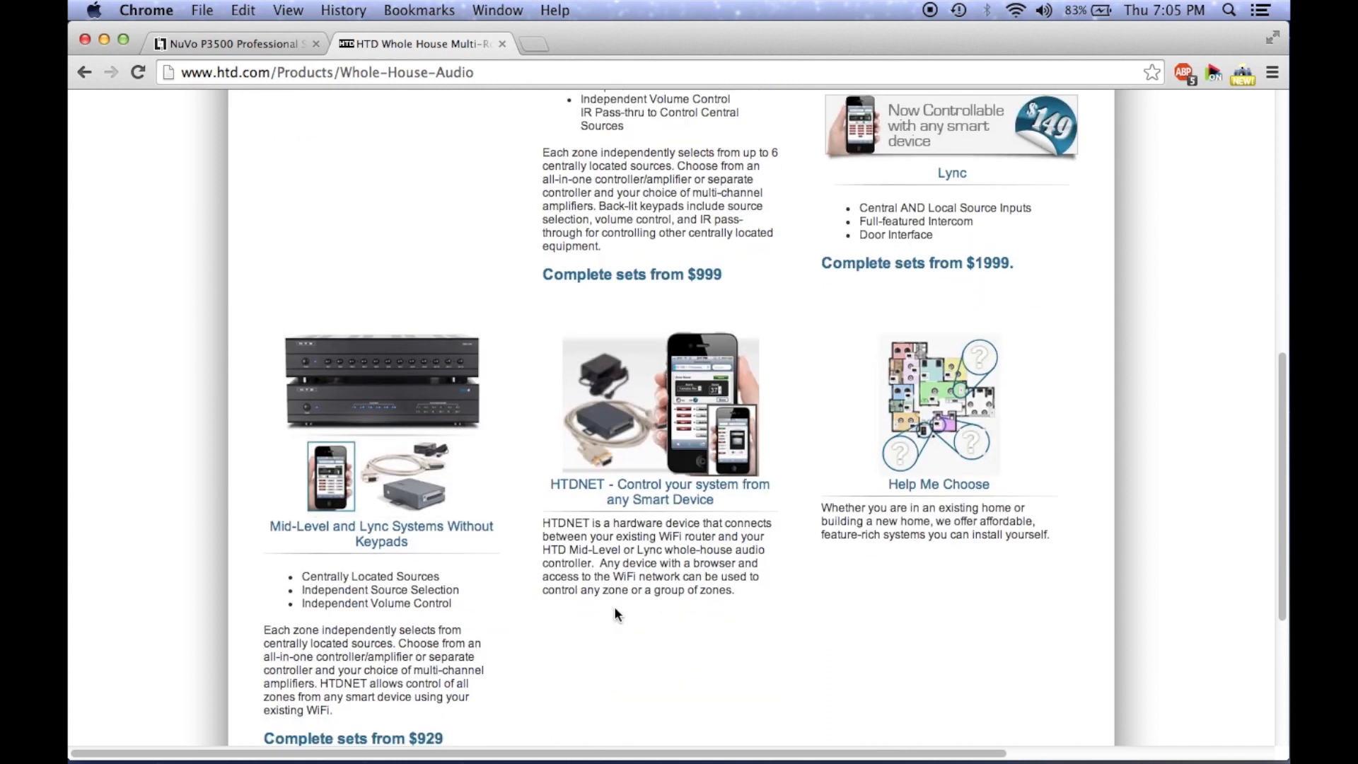
scroll(615, 607, "down", 2)
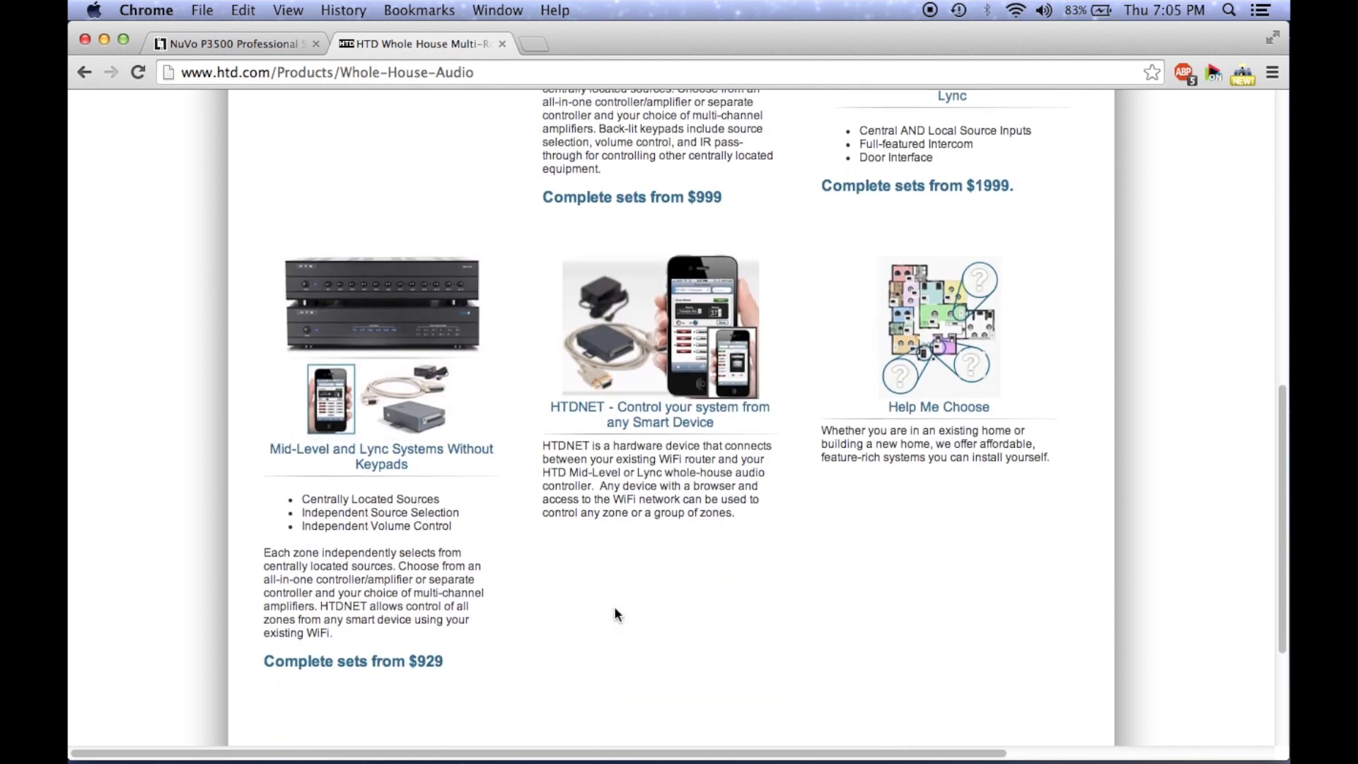
scroll(615, 606, "up", 5)
scroll(615, 607, "up", 4)
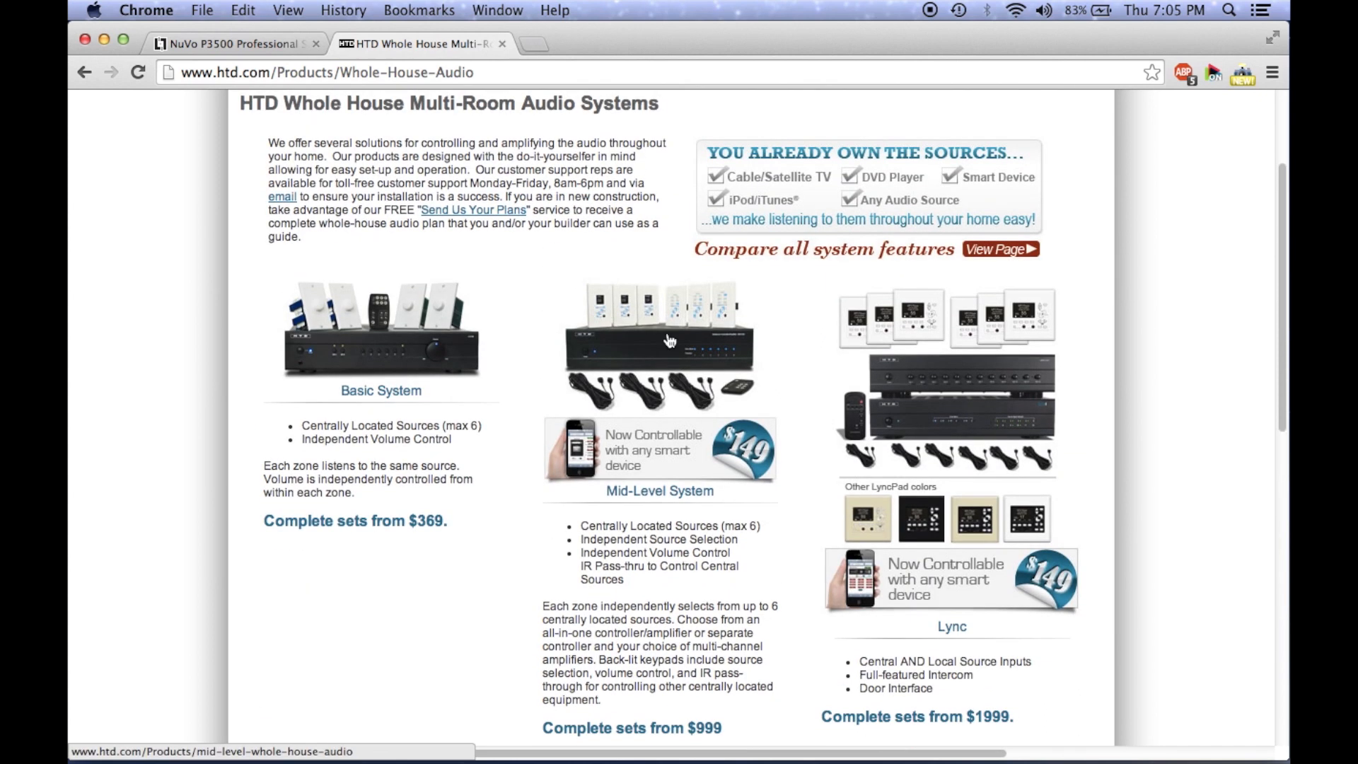
left_click(669, 339)
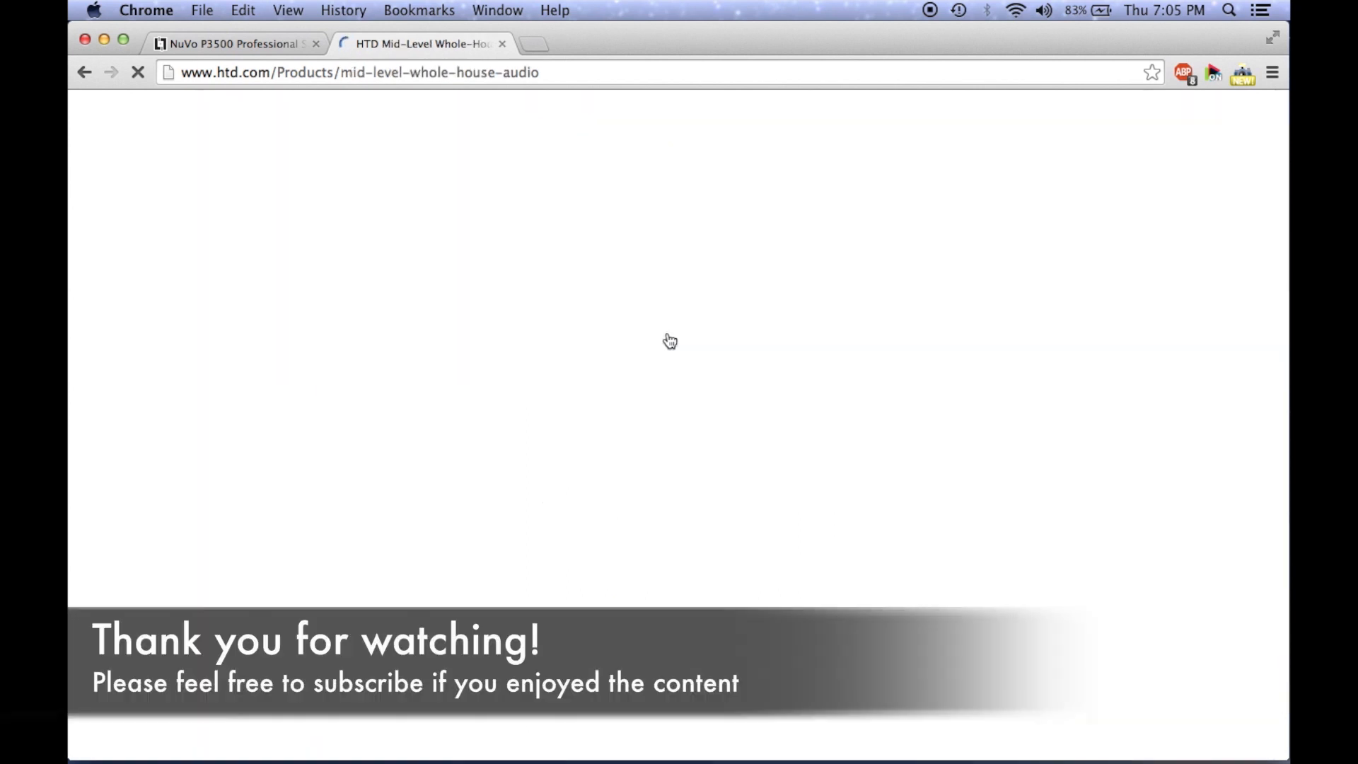
scroll(670, 340, "down", 1)
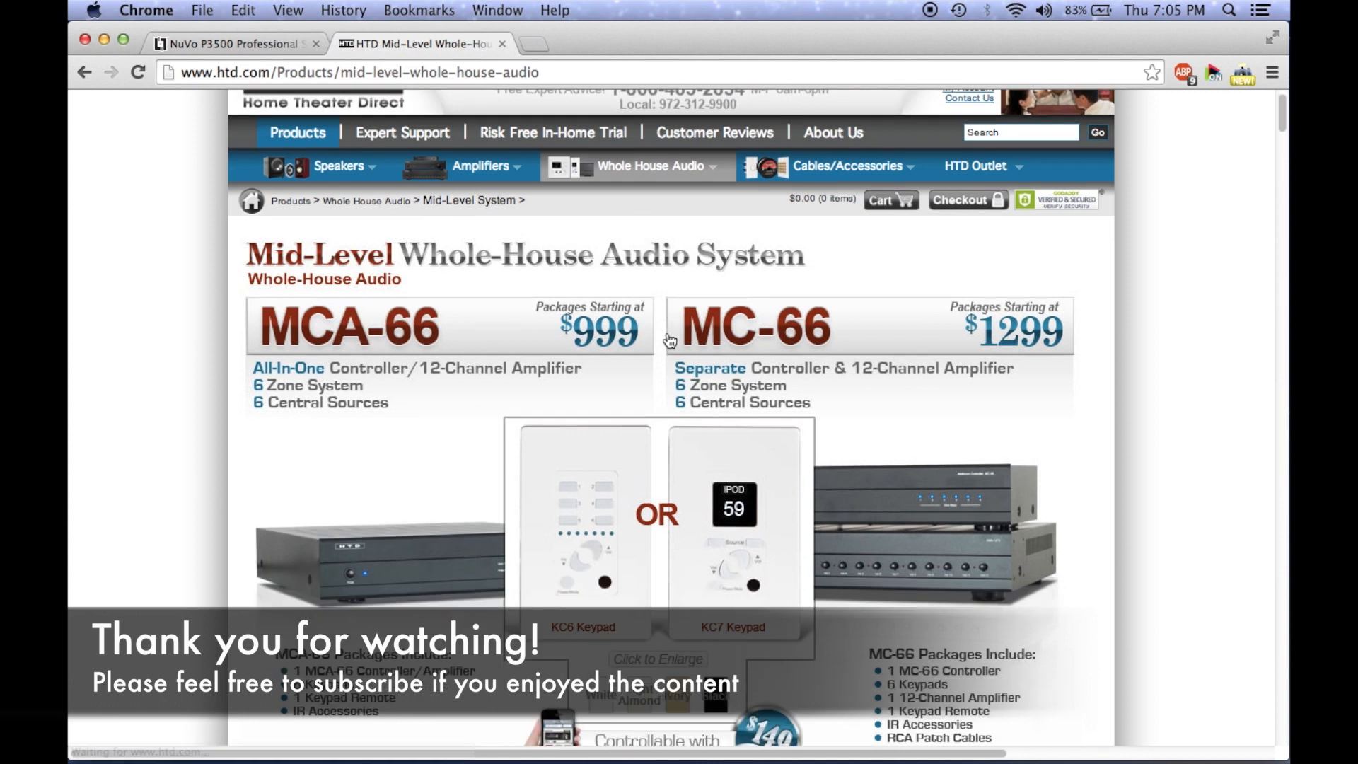